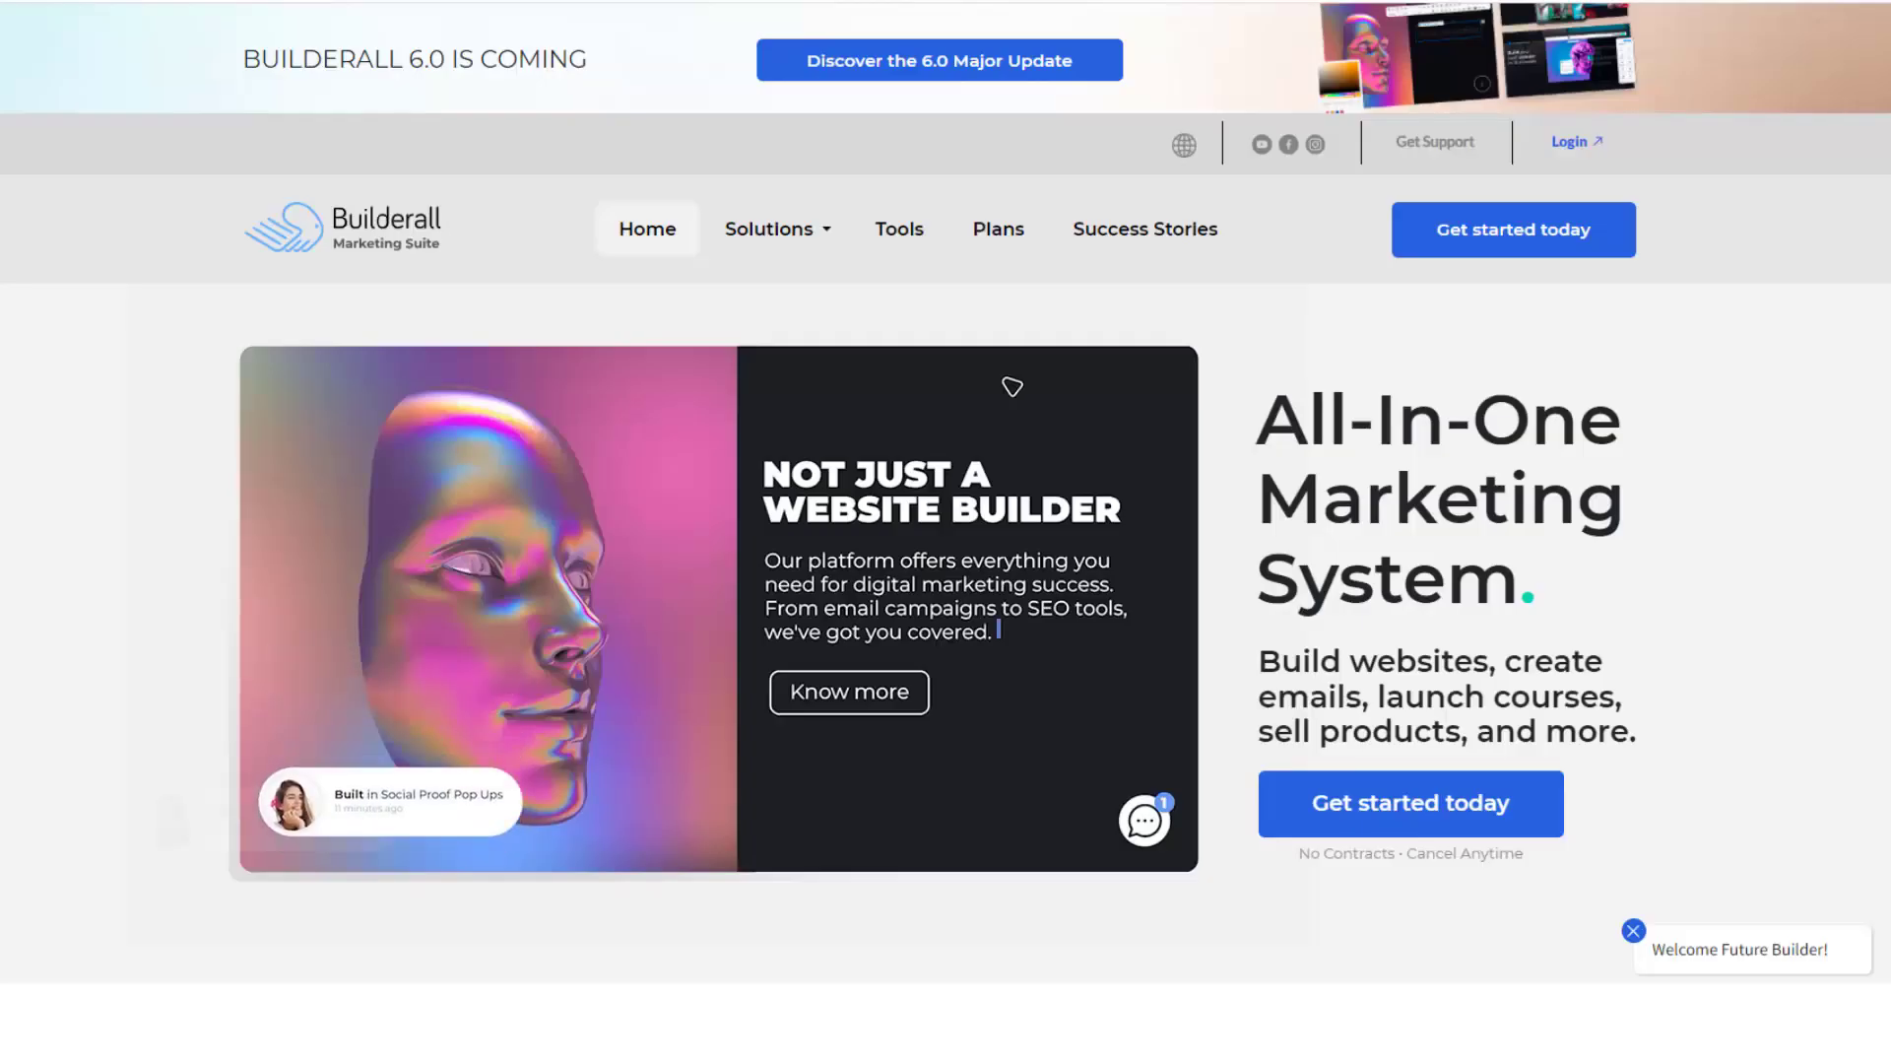
- Try the hero live-chat demo, then scroll down to section 03, Schedule appointments with Booking
click(1145, 819)
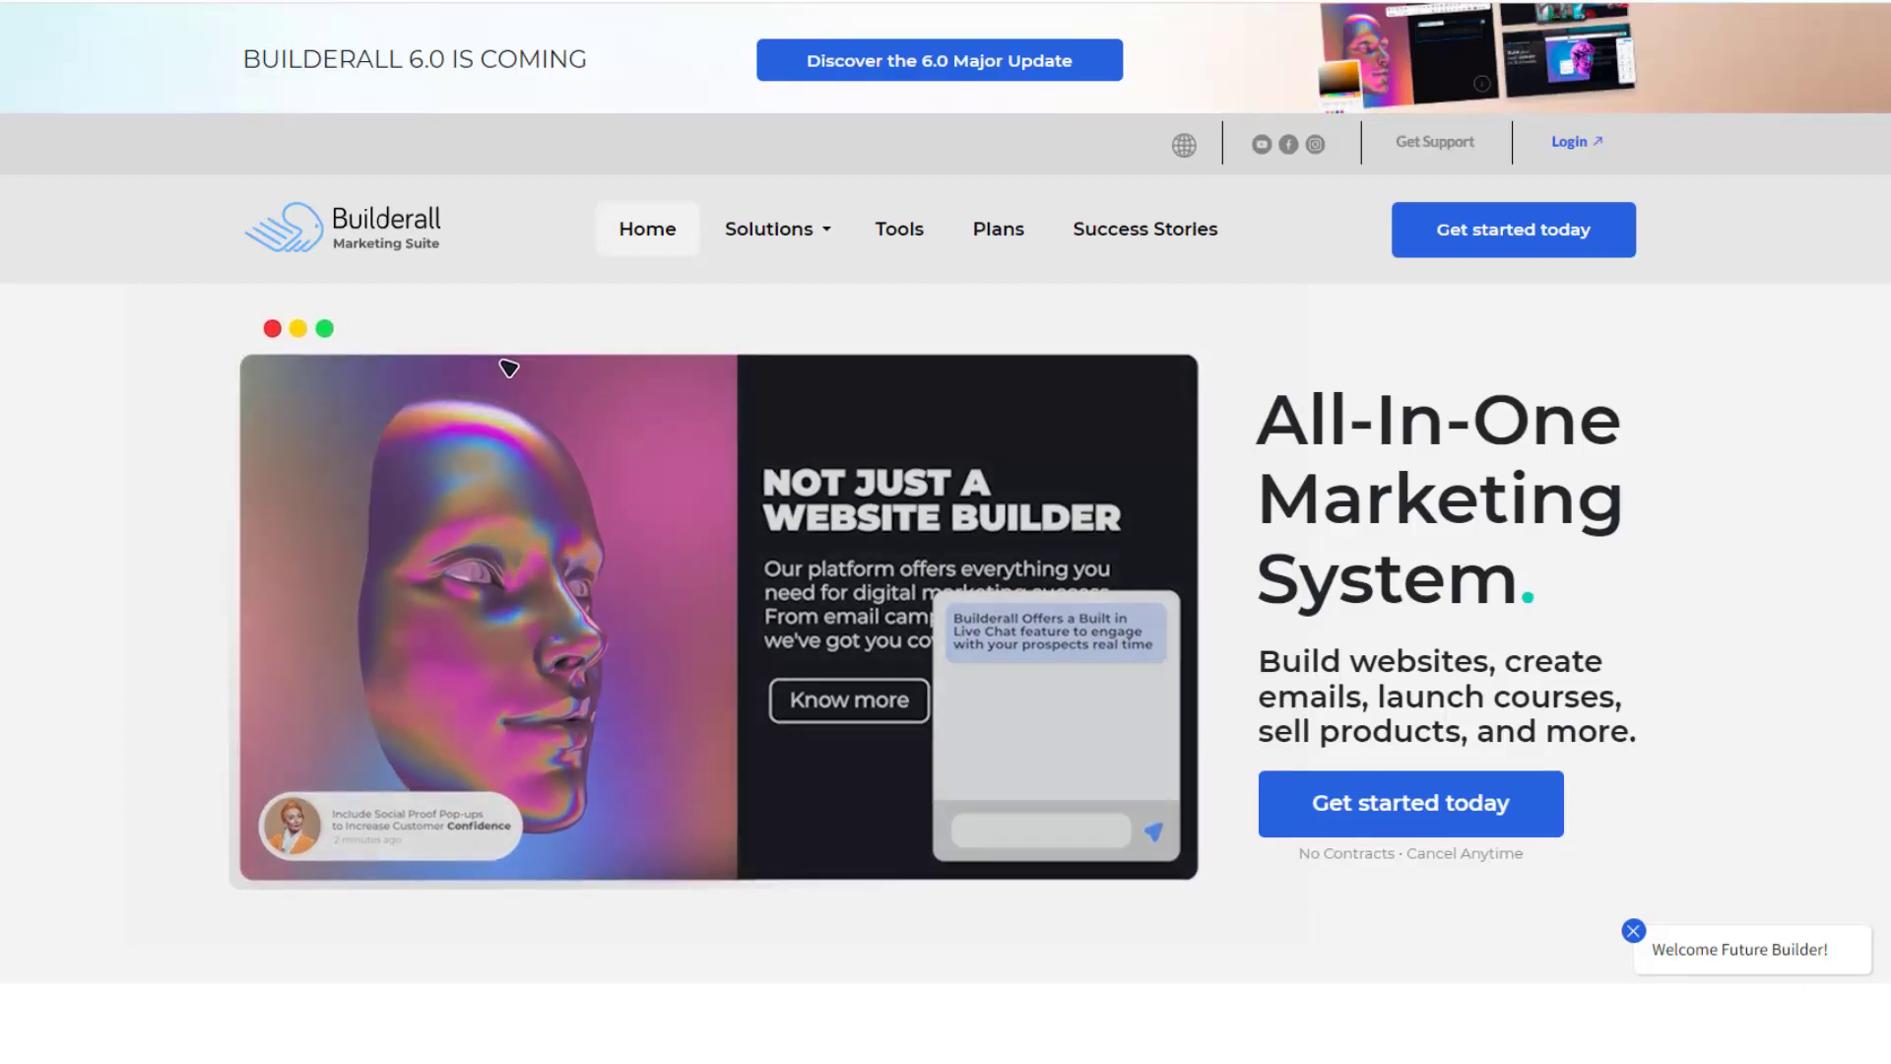
scroll(371, 354, down, 1)
scroll(946, 532, down, 3)
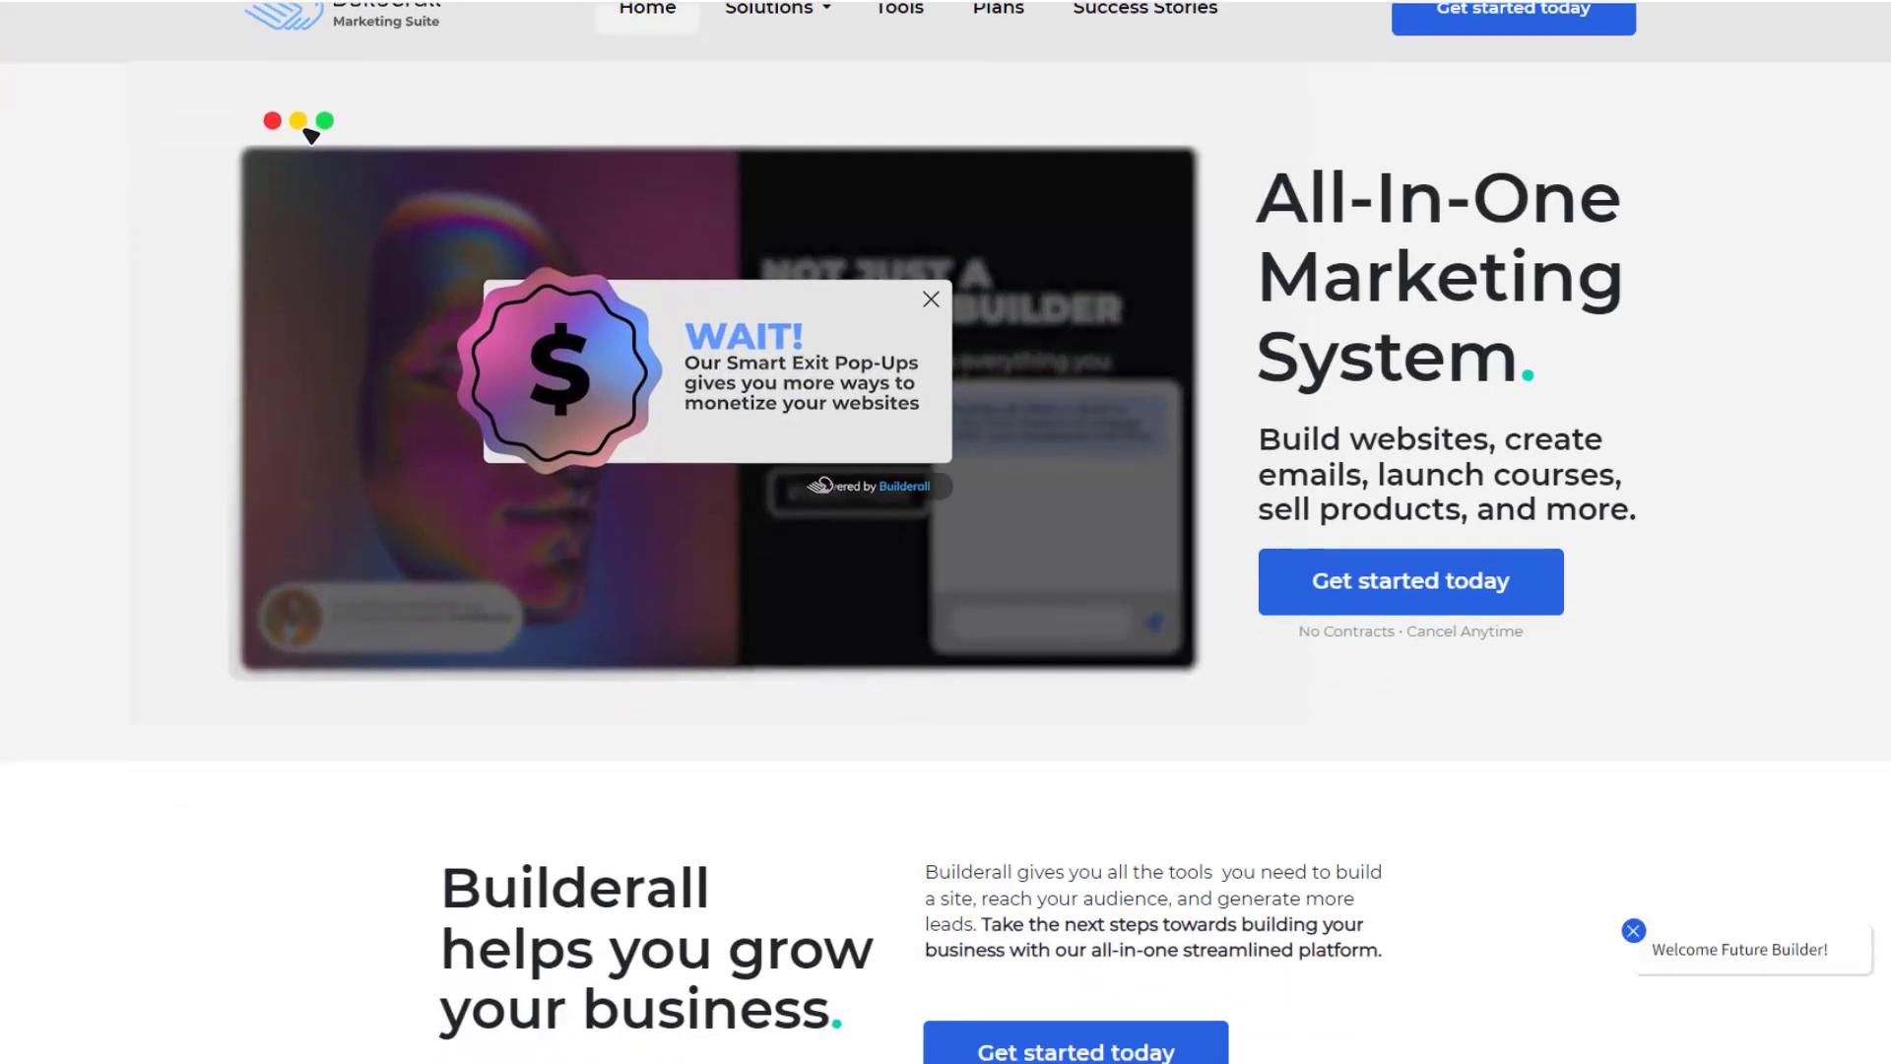
scroll(946, 531, down, 5)
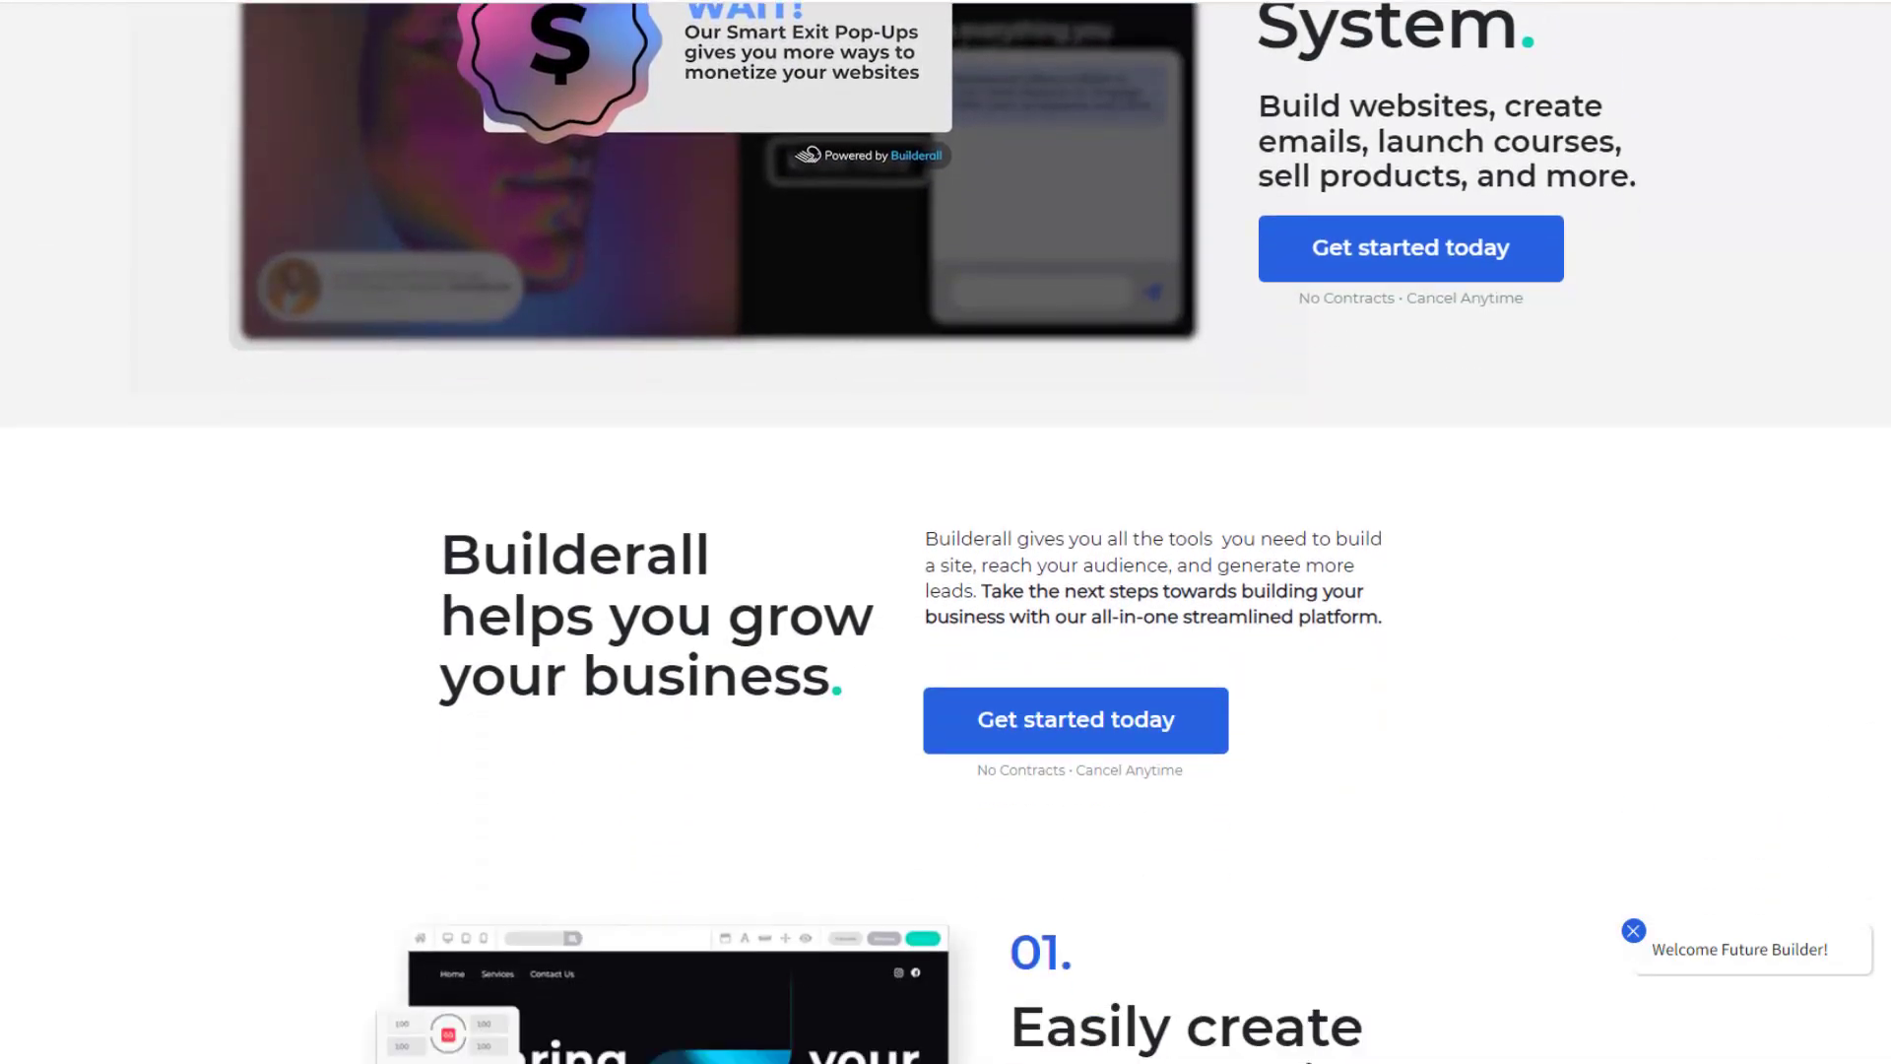
scroll(945, 532, down, 1)
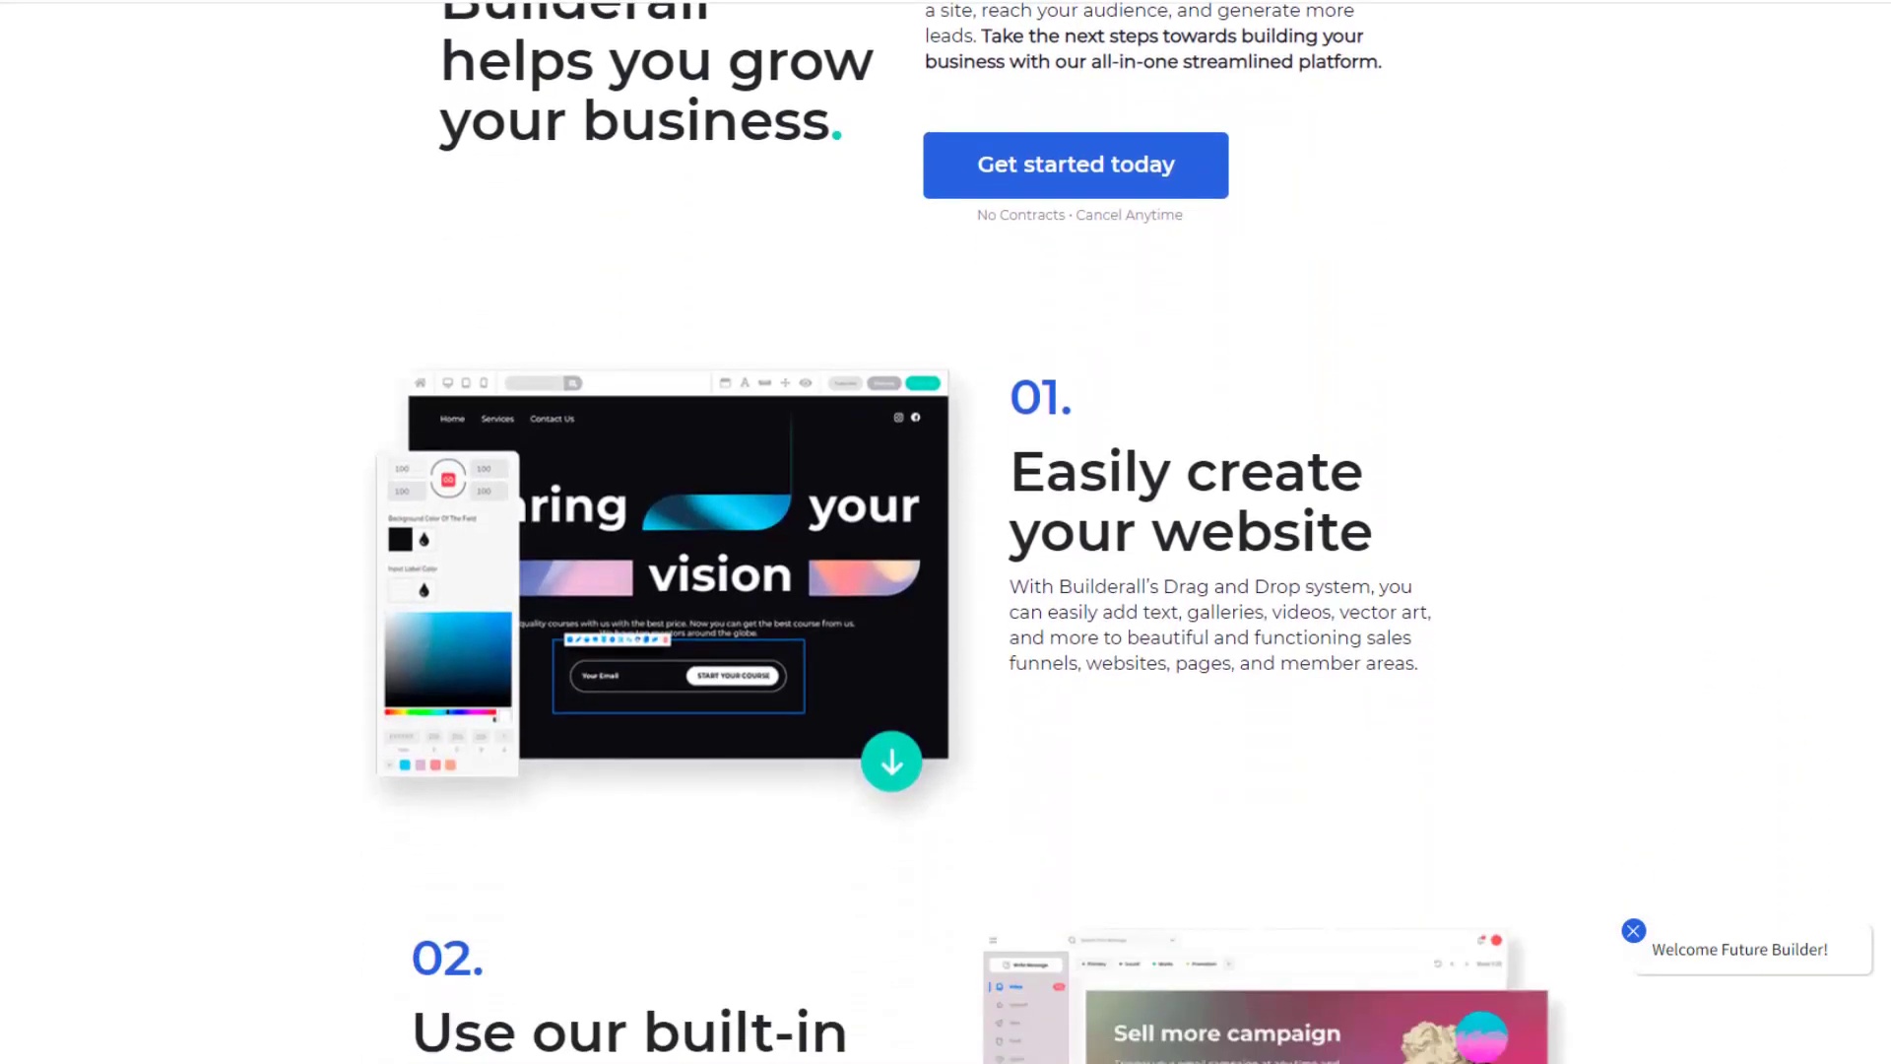
scroll(945, 531, down, 4)
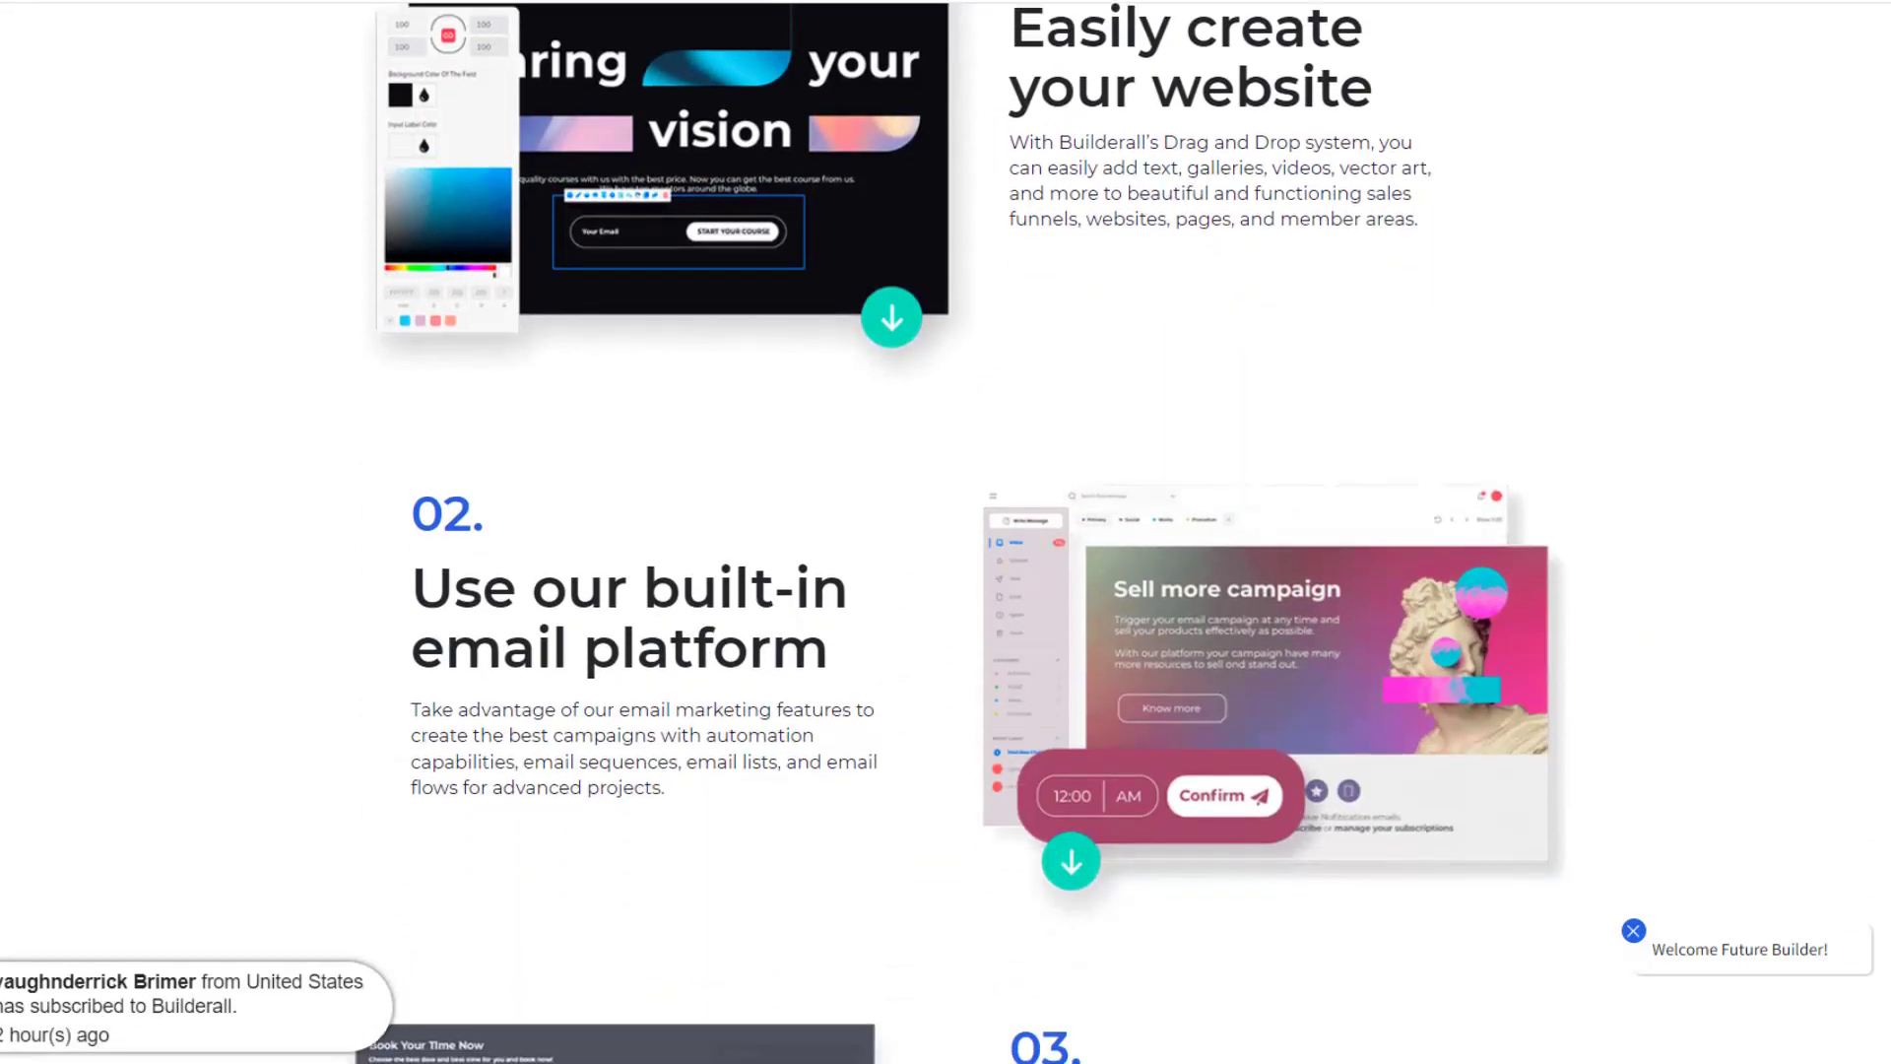
scroll(946, 532, down, 3)
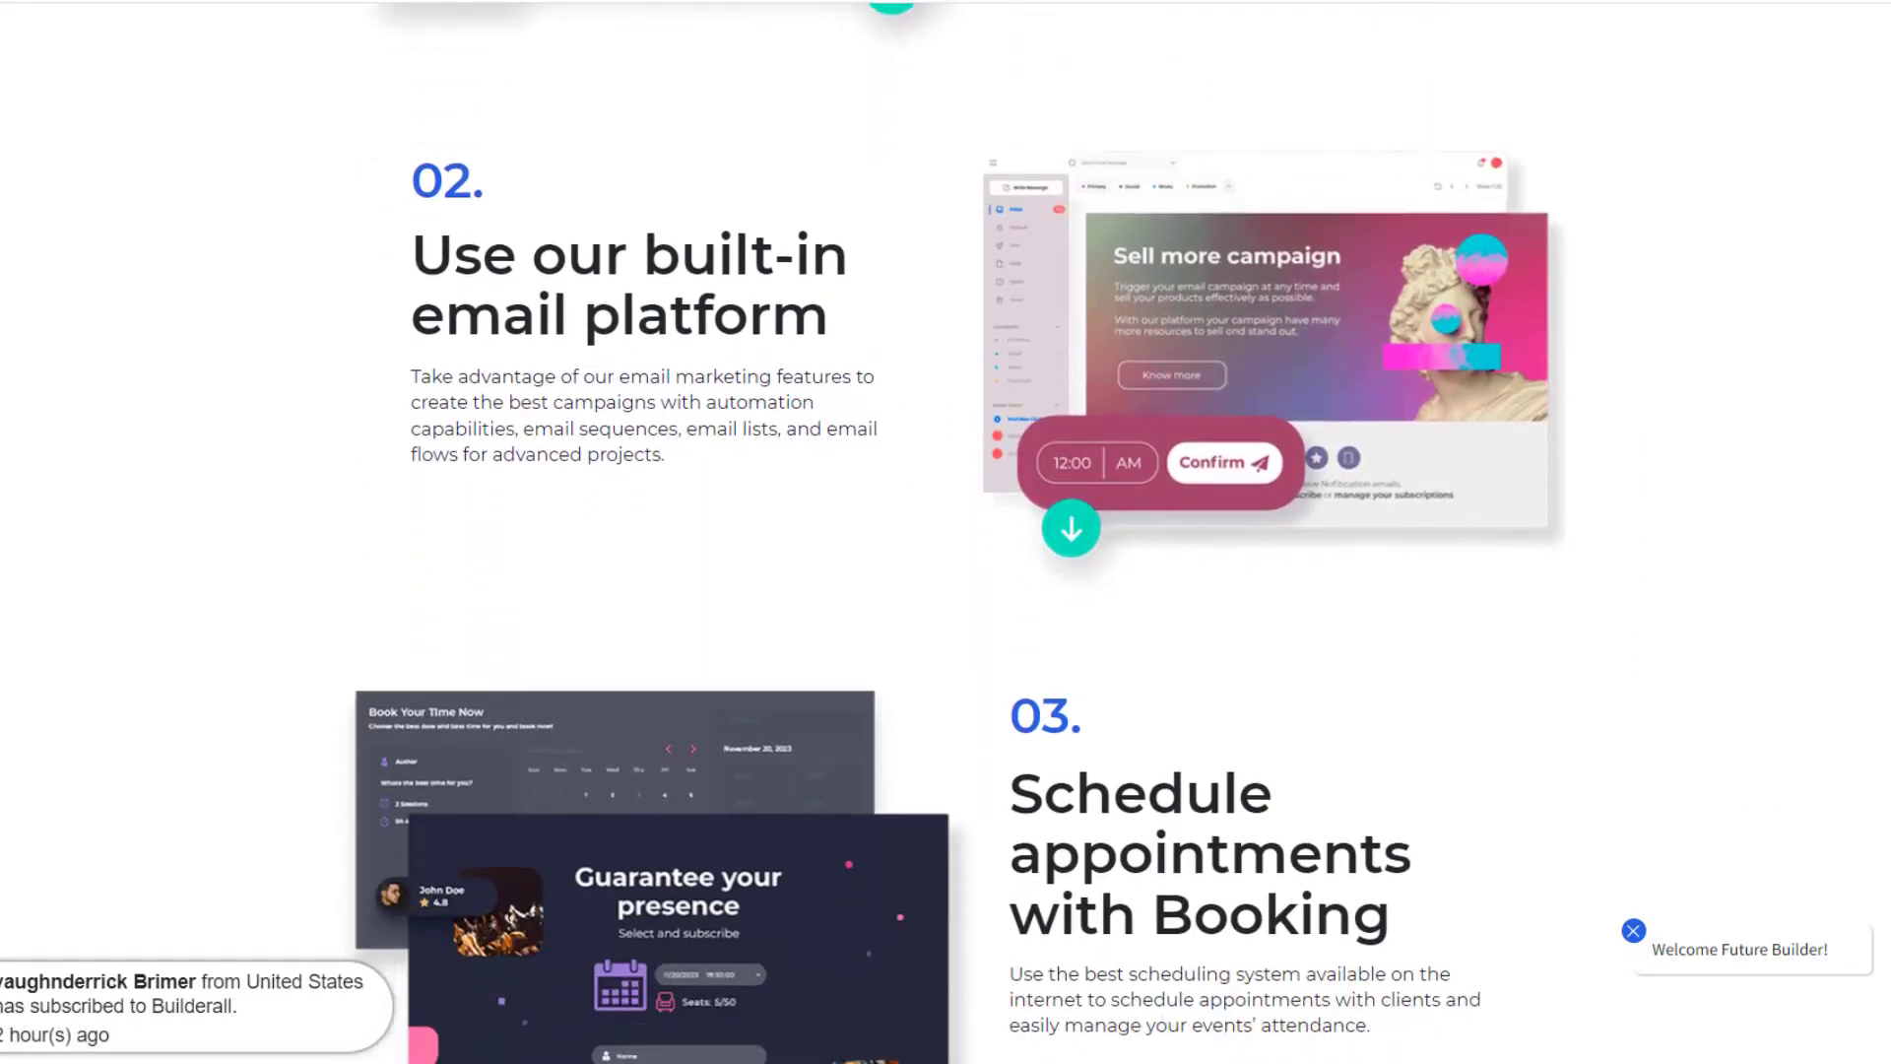
scroll(945, 532, down, 4)
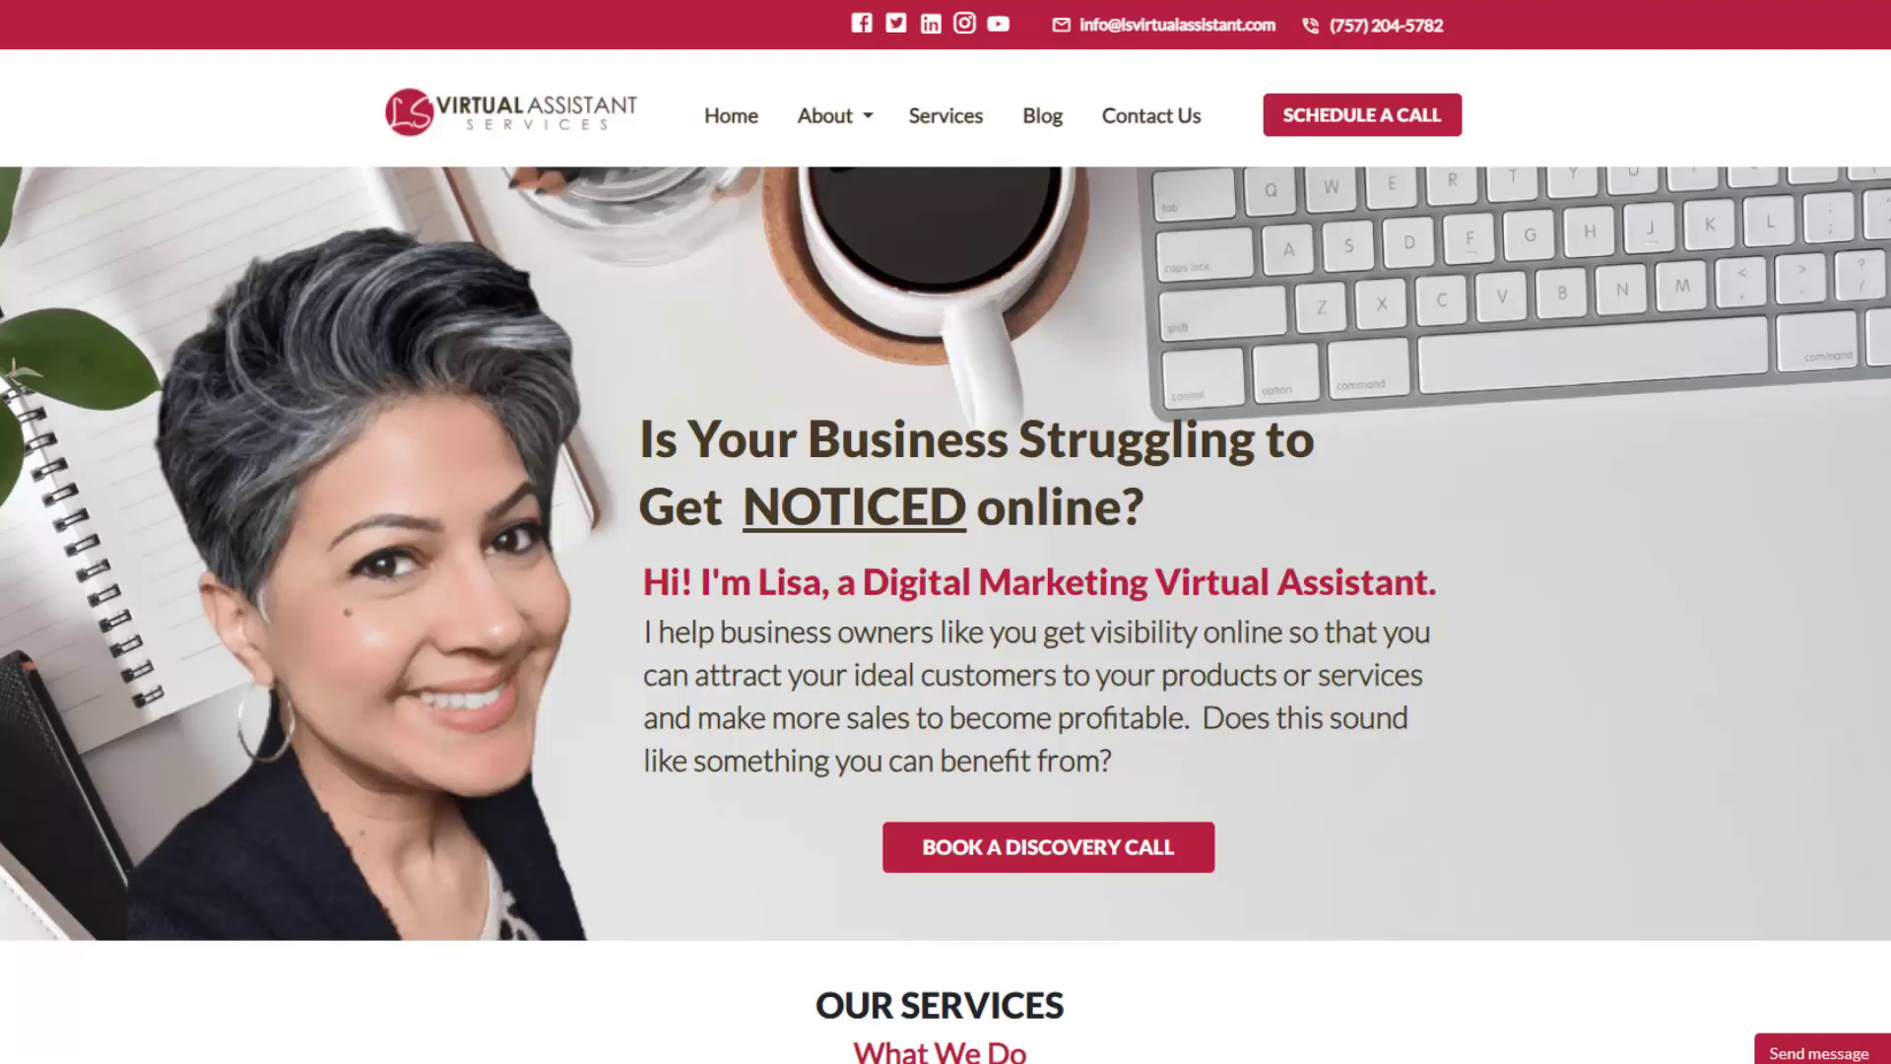
- Scroll through the Virtual Assistant, Experienced Mechanic and Green Life Fitness sample sites' services and about sections
scroll(945, 614, down, 4)
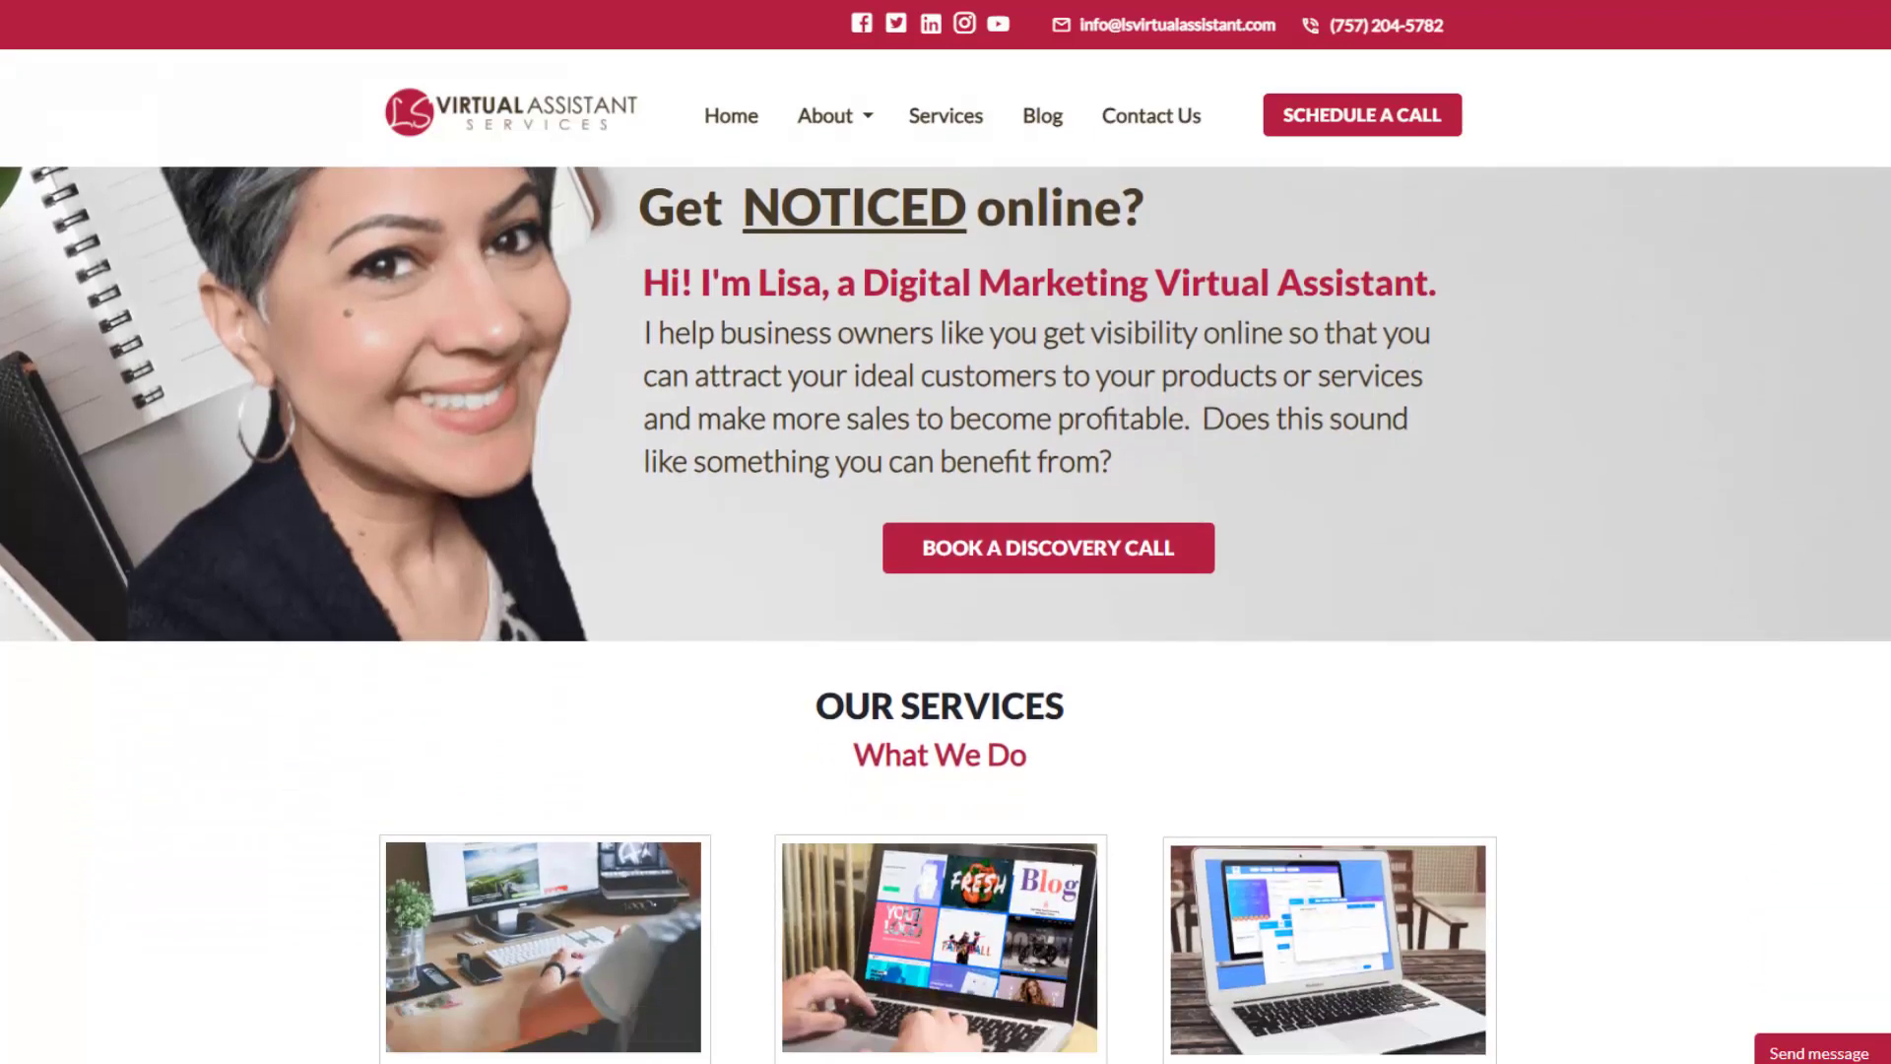
scroll(945, 615, down, 5)
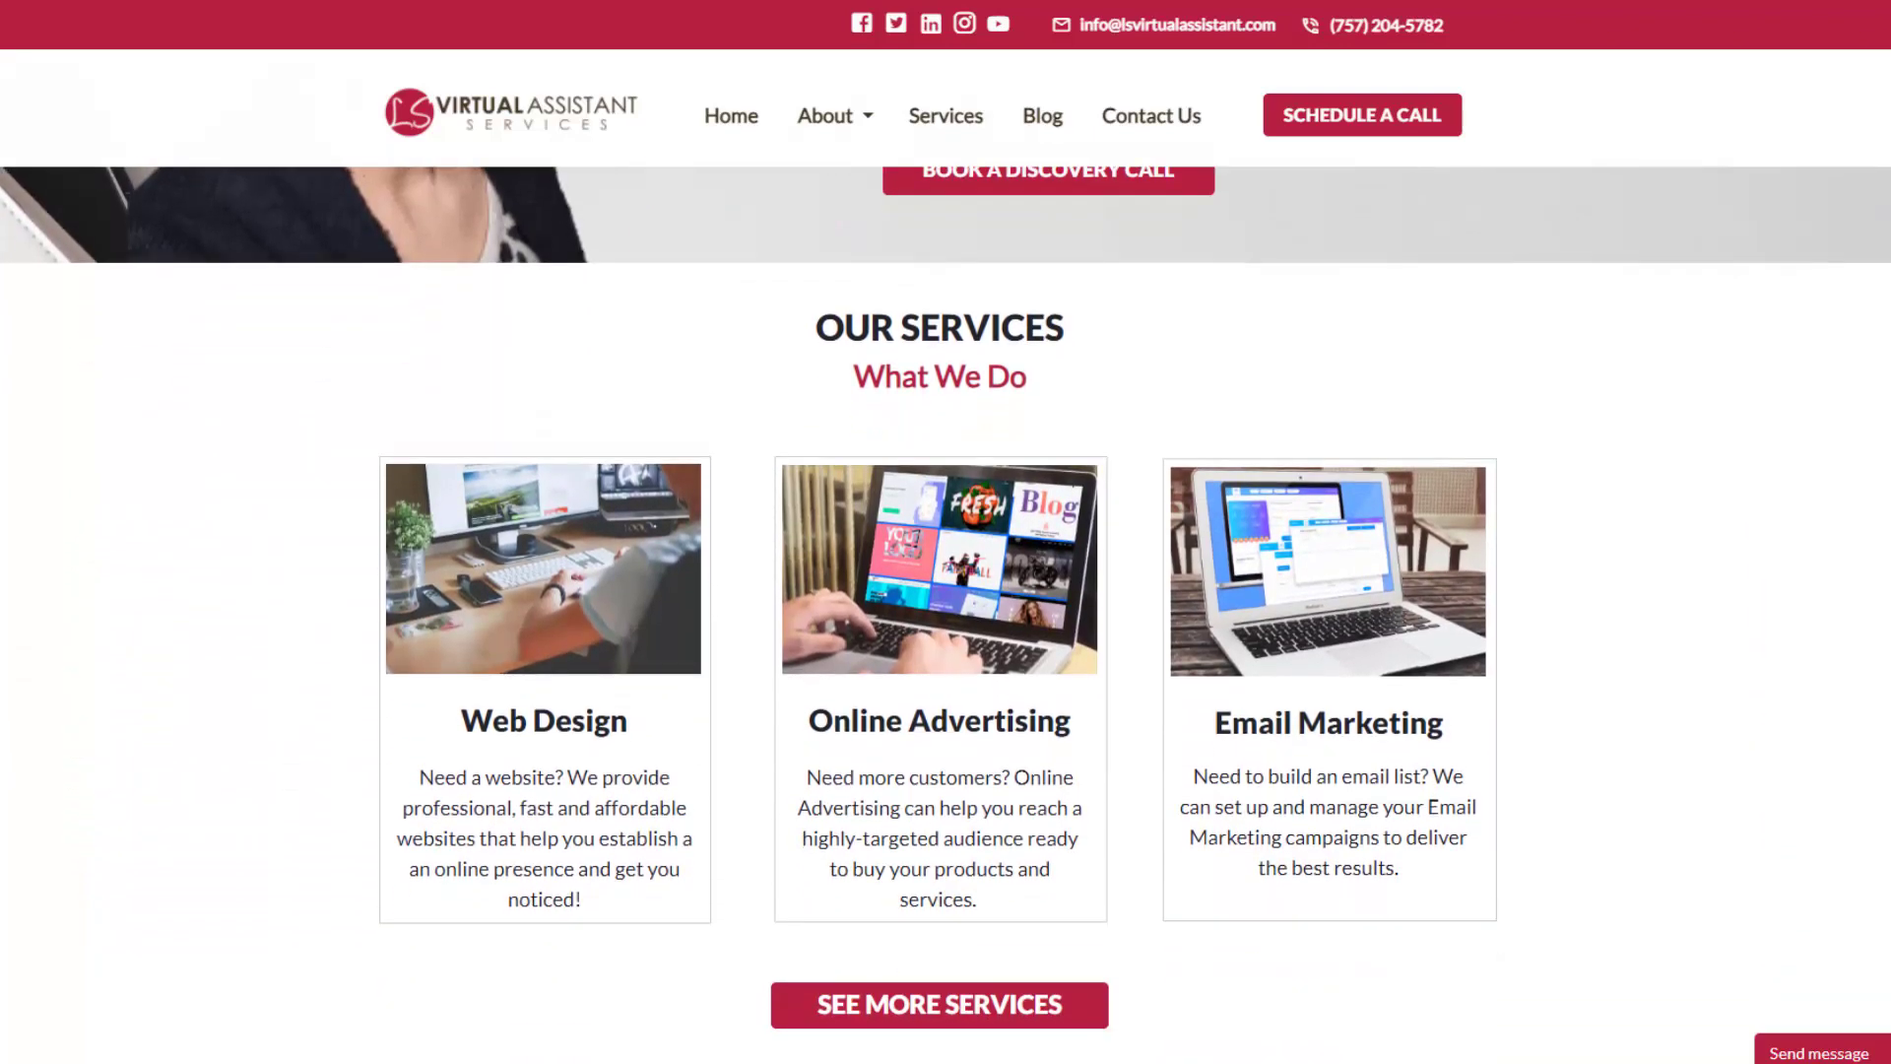
scroll(945, 615, down, 3)
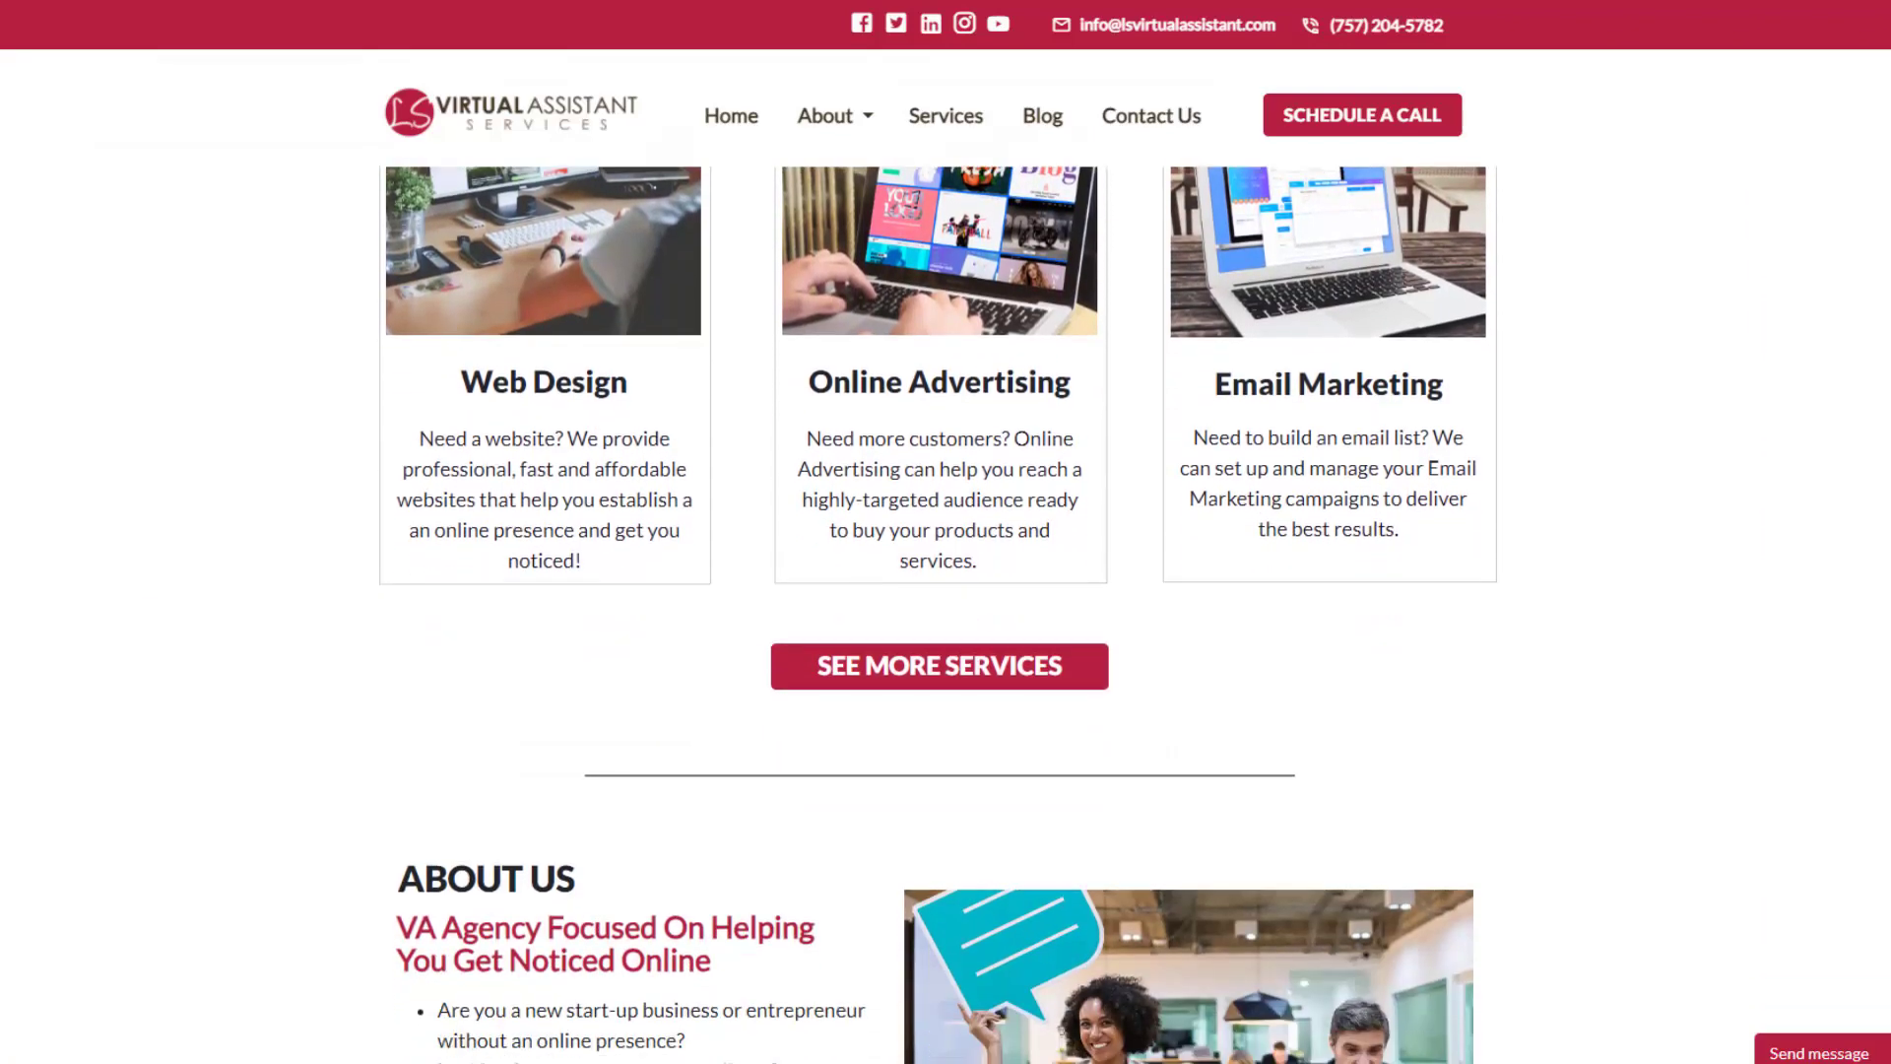
scroll(946, 614, down, 3)
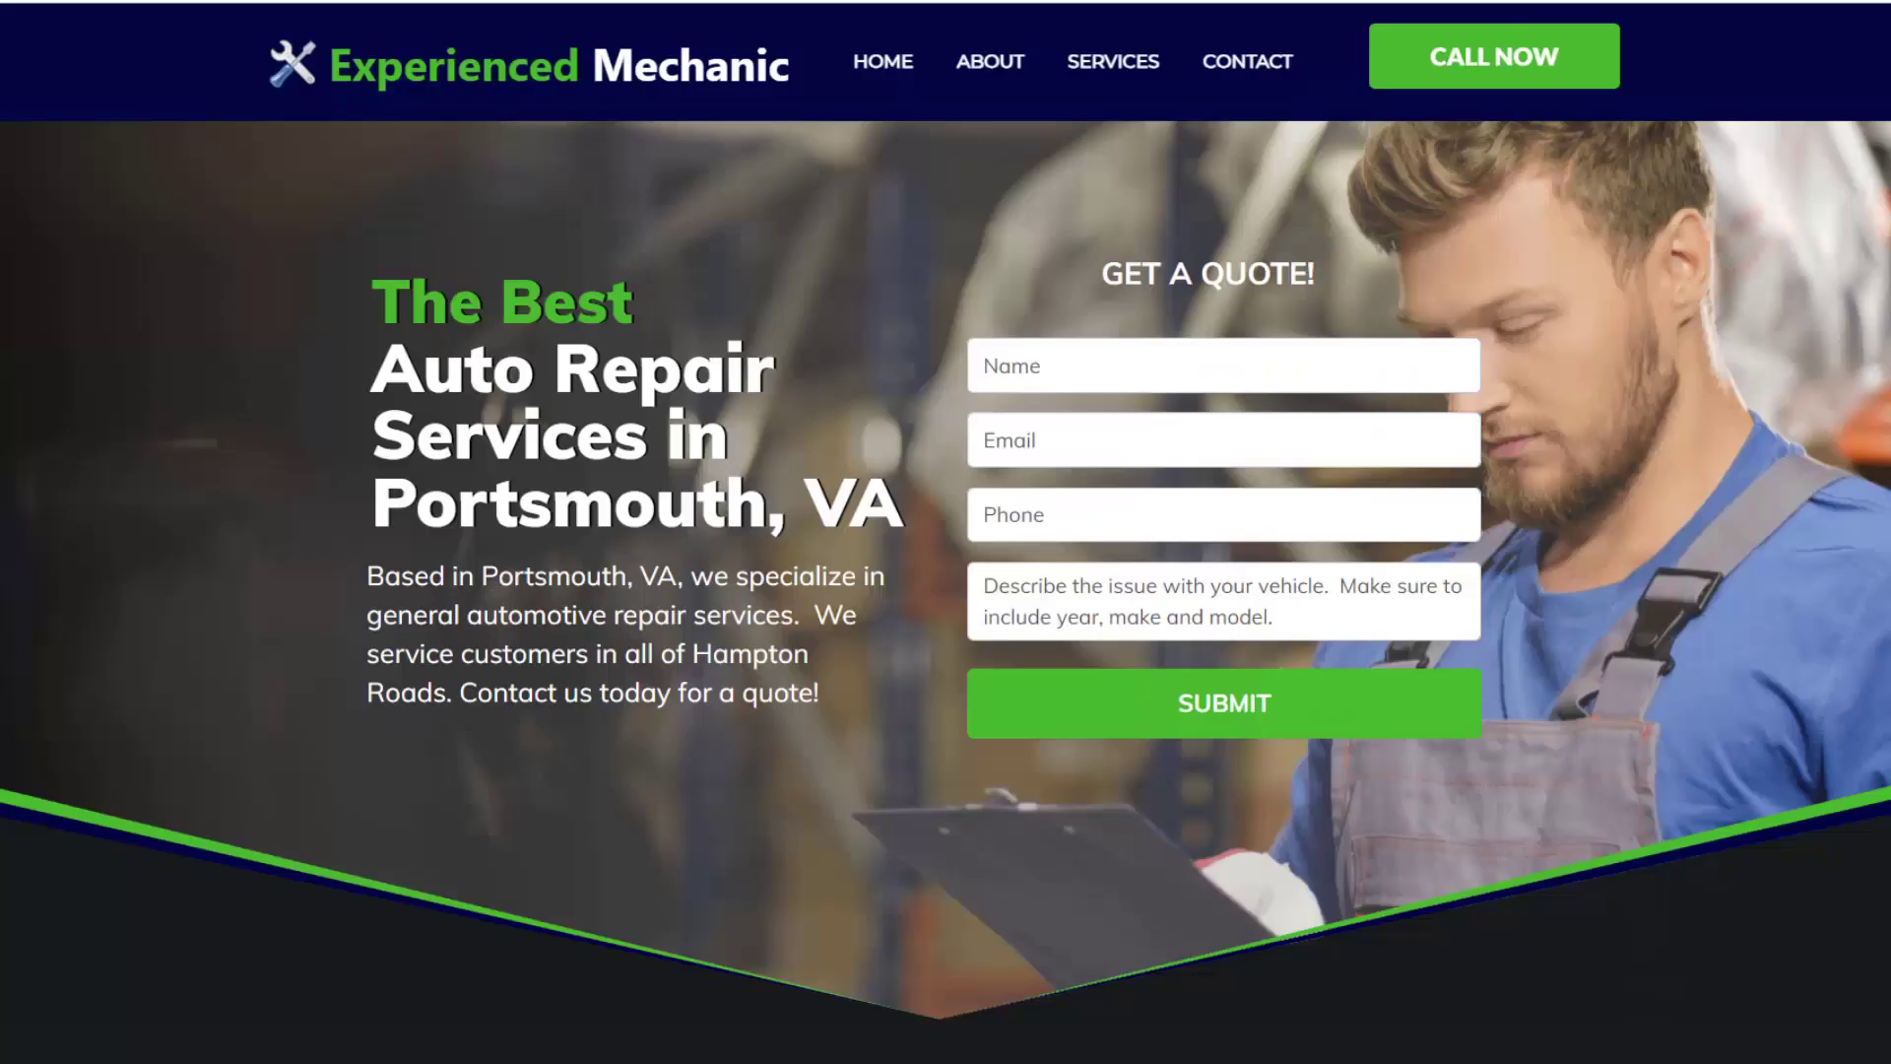
scroll(945, 591, down, 1)
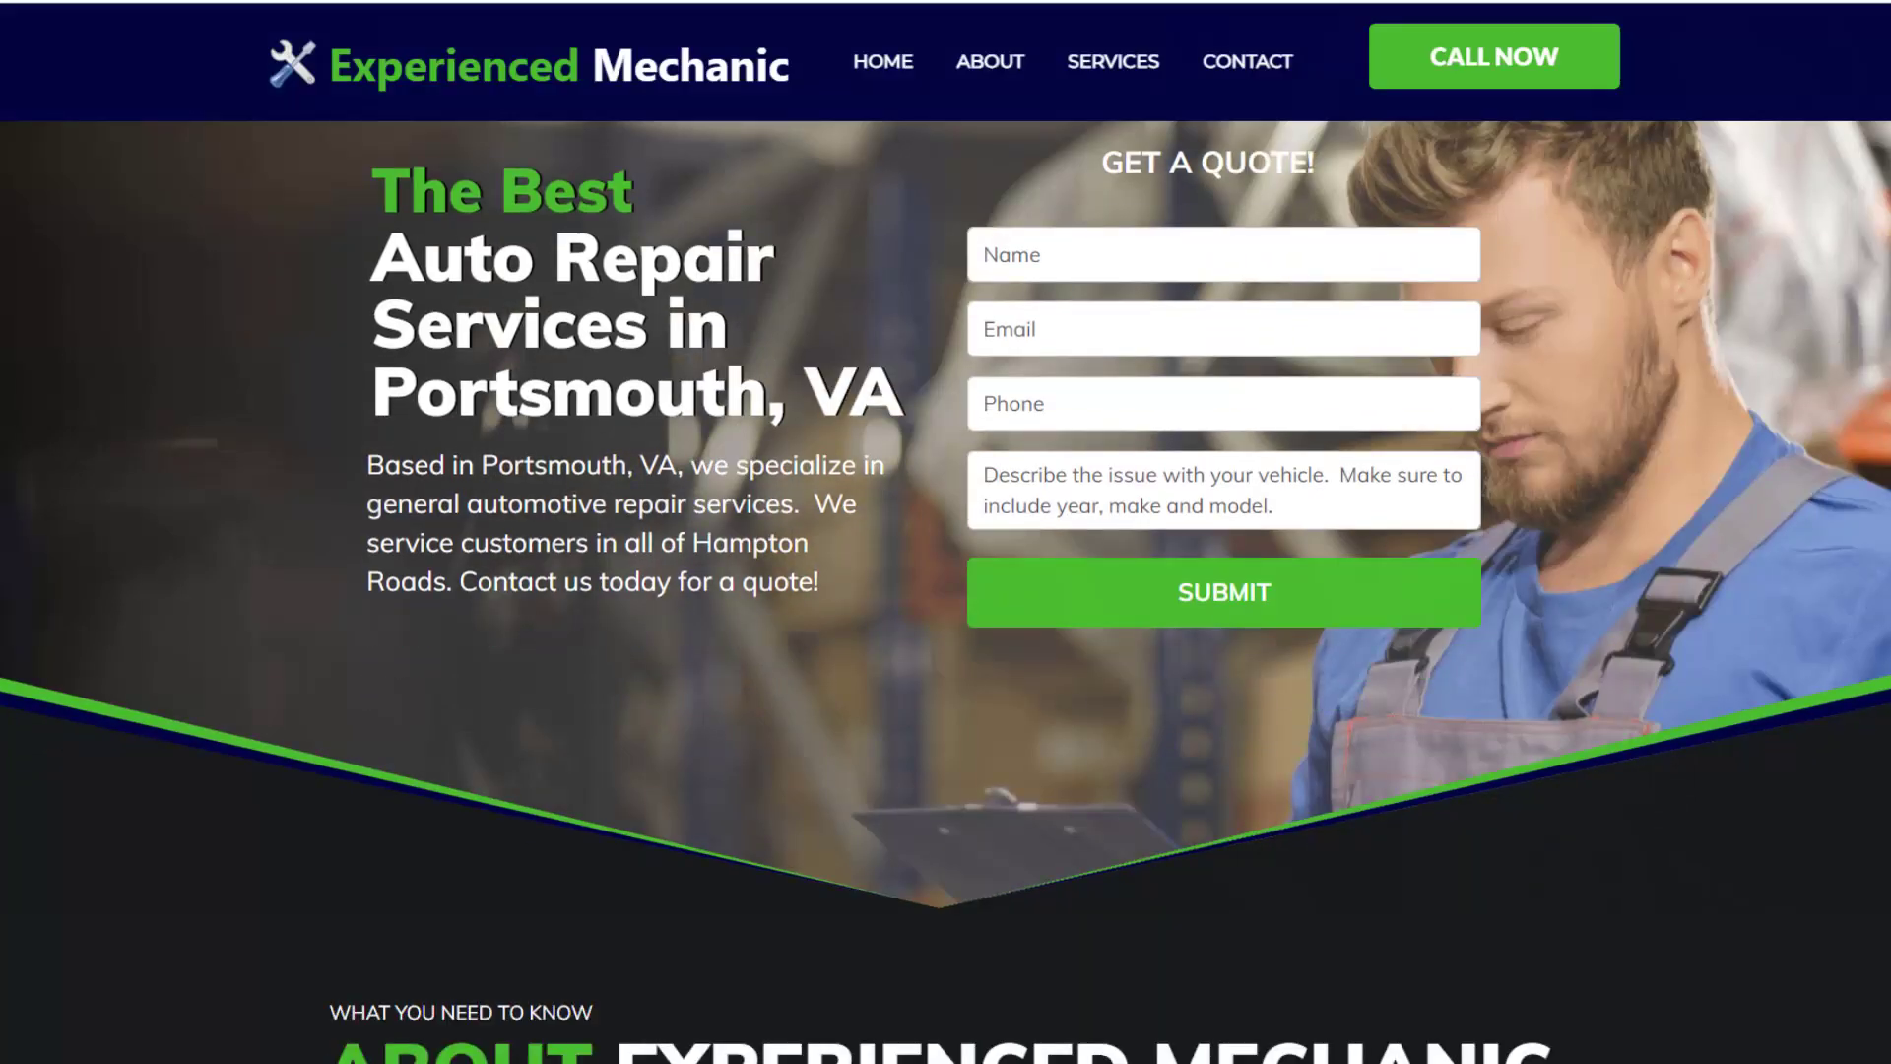
scroll(945, 591, down, 8)
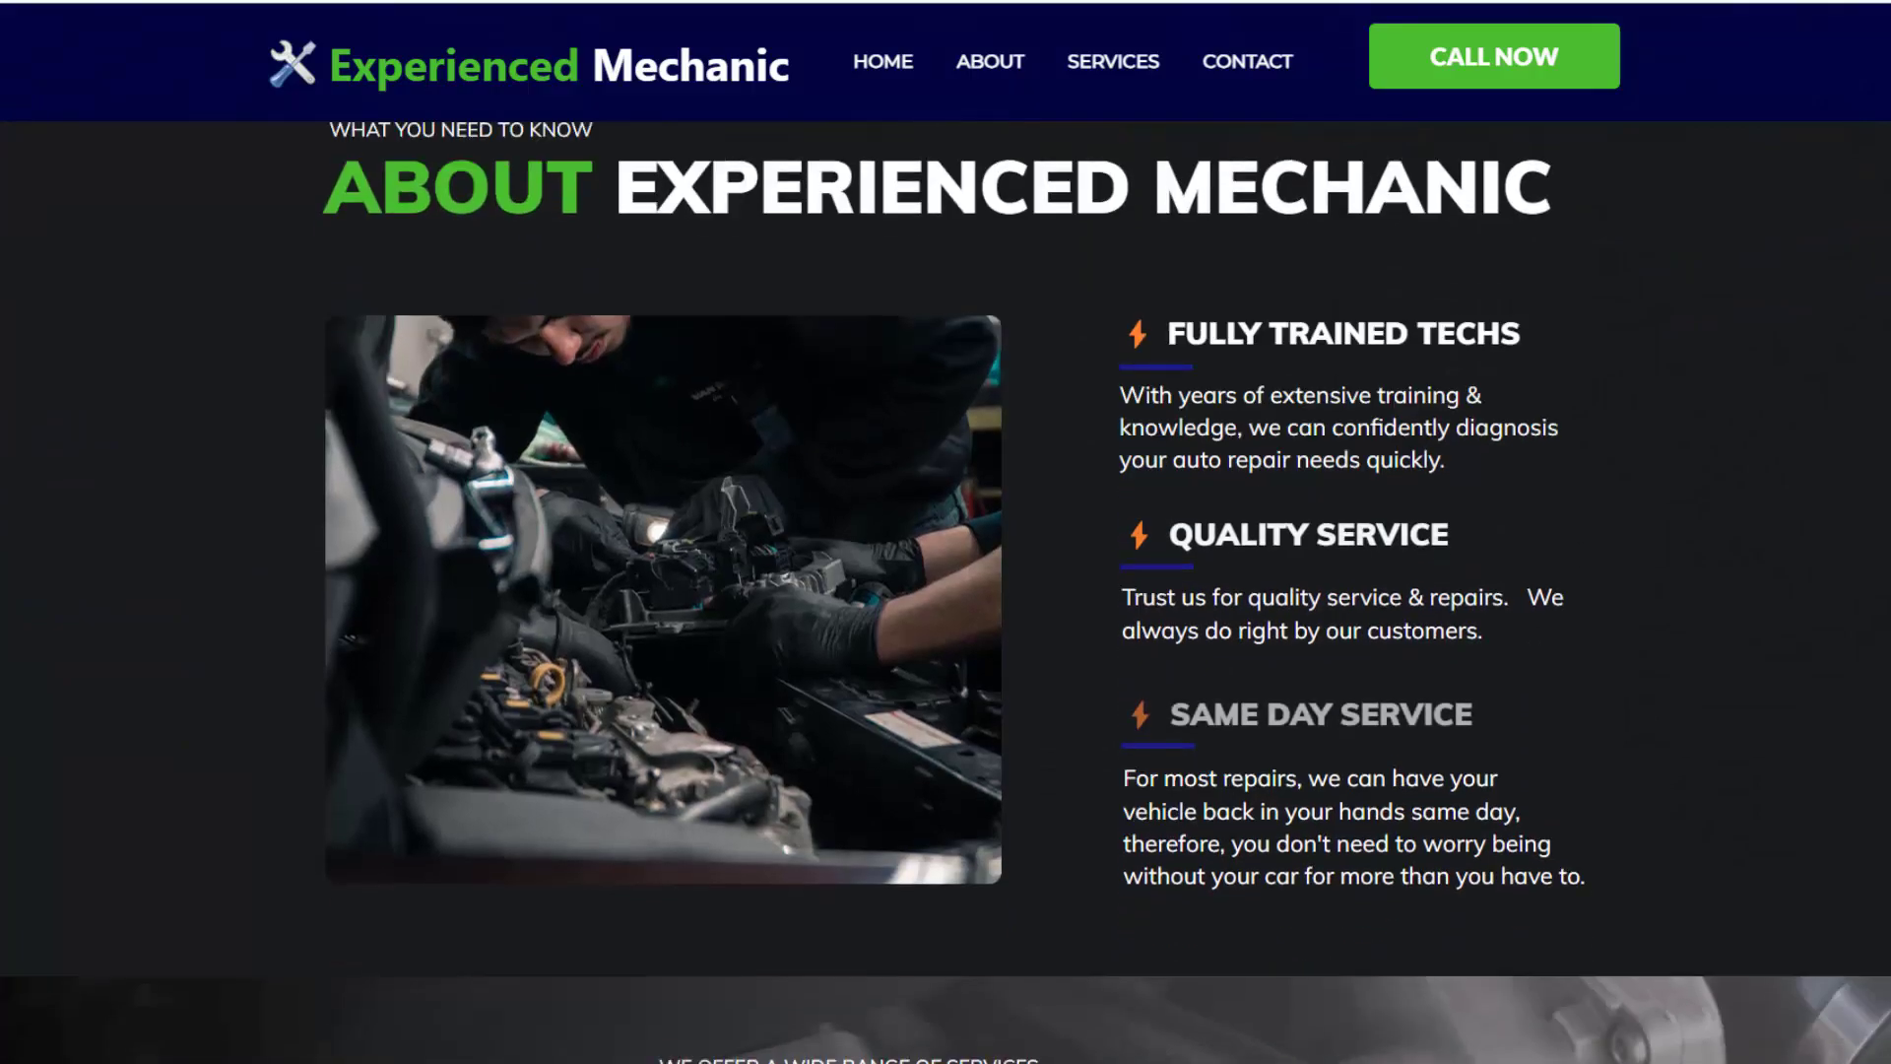
scroll(945, 591, down, 4)
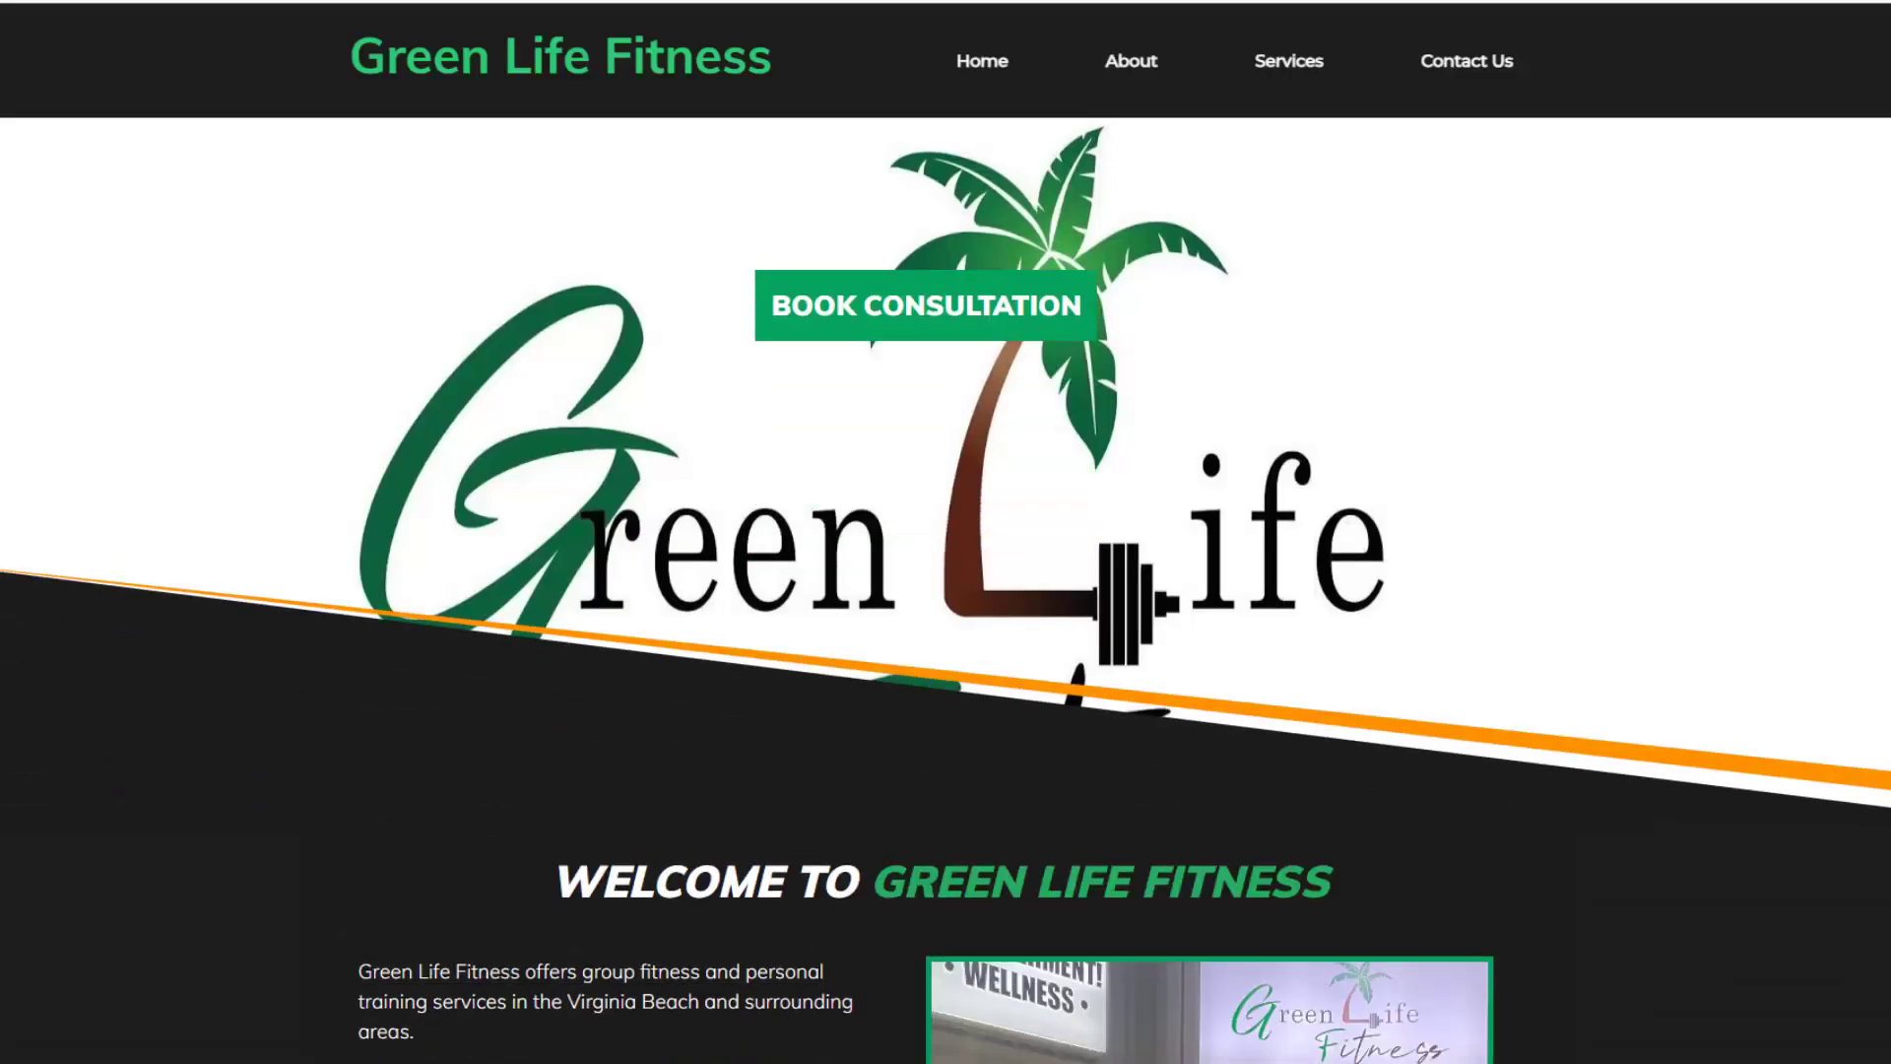
scroll(945, 591, down, 9)
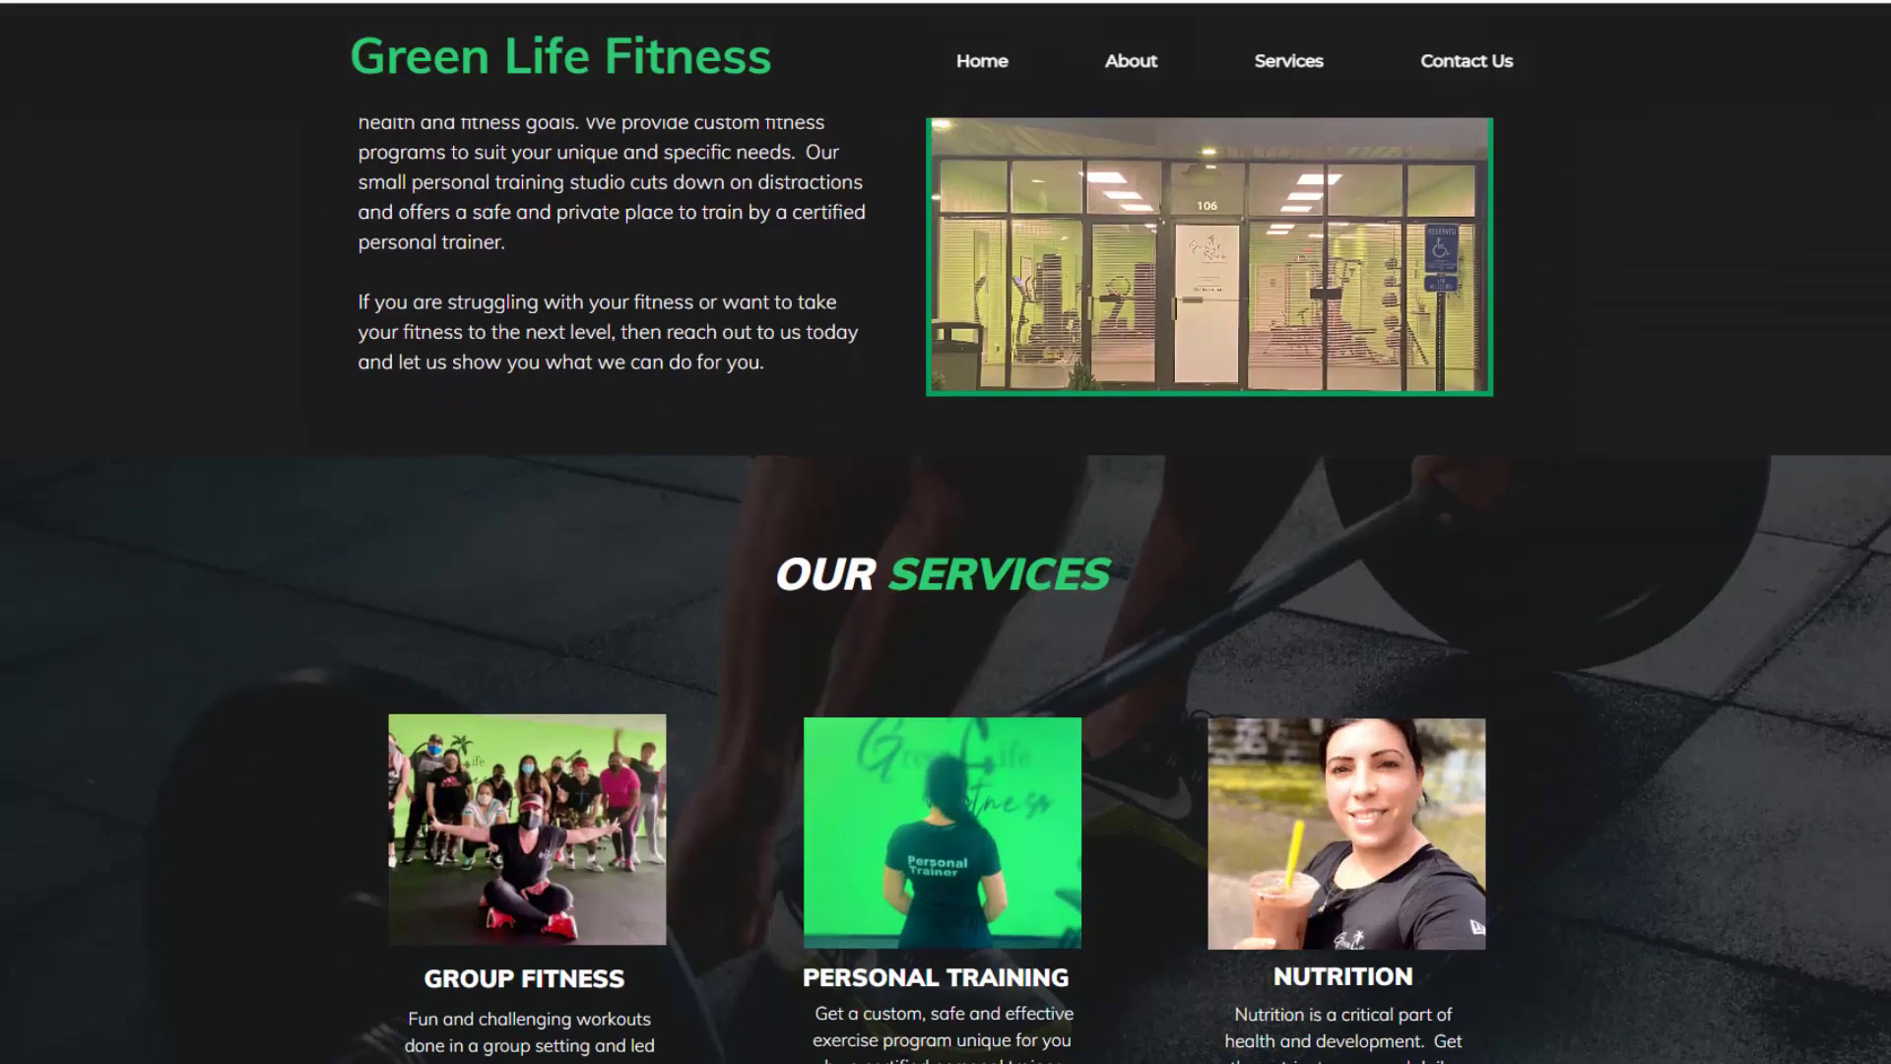
scroll(945, 591, down, 3)
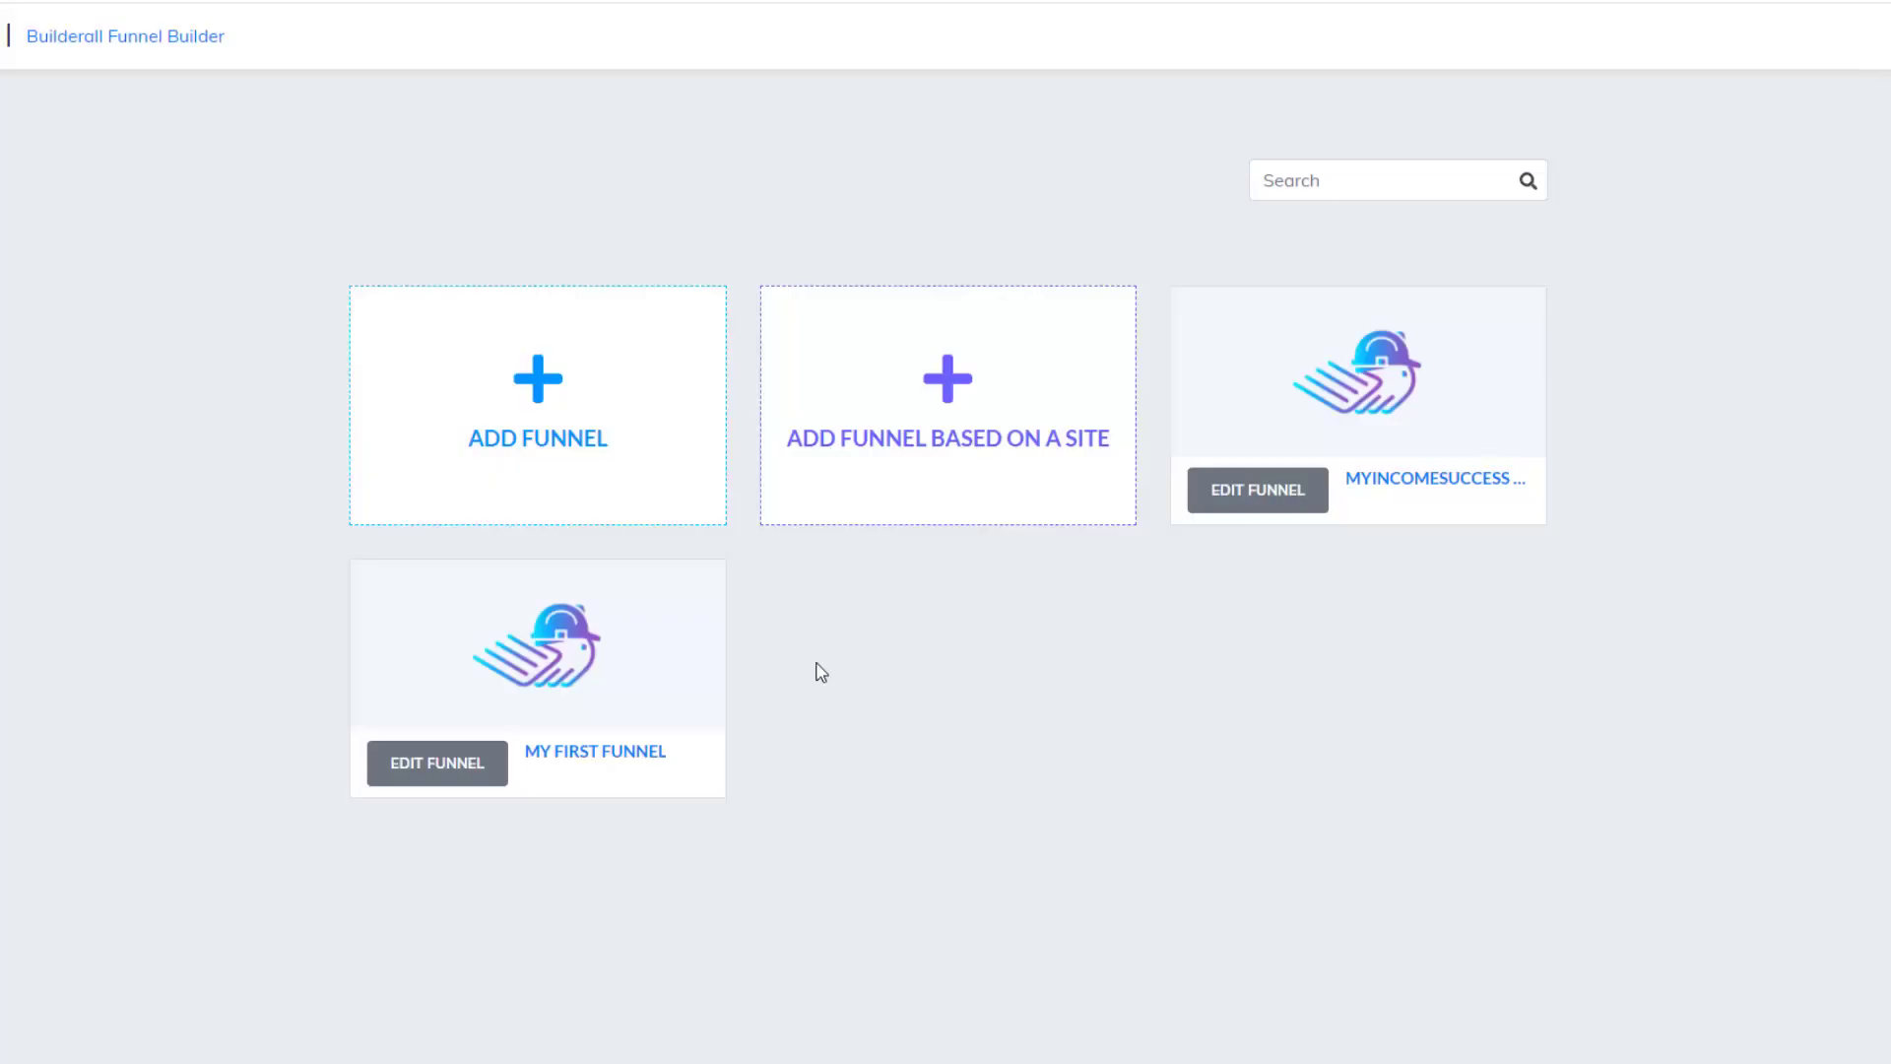
- Create a new funnel titled 'My First Funnel' using the Business Funnel theme
click(538, 414)
click(730, 427)
text(My First Funnel)
key(Tab)
click(842, 564)
click(789, 660)
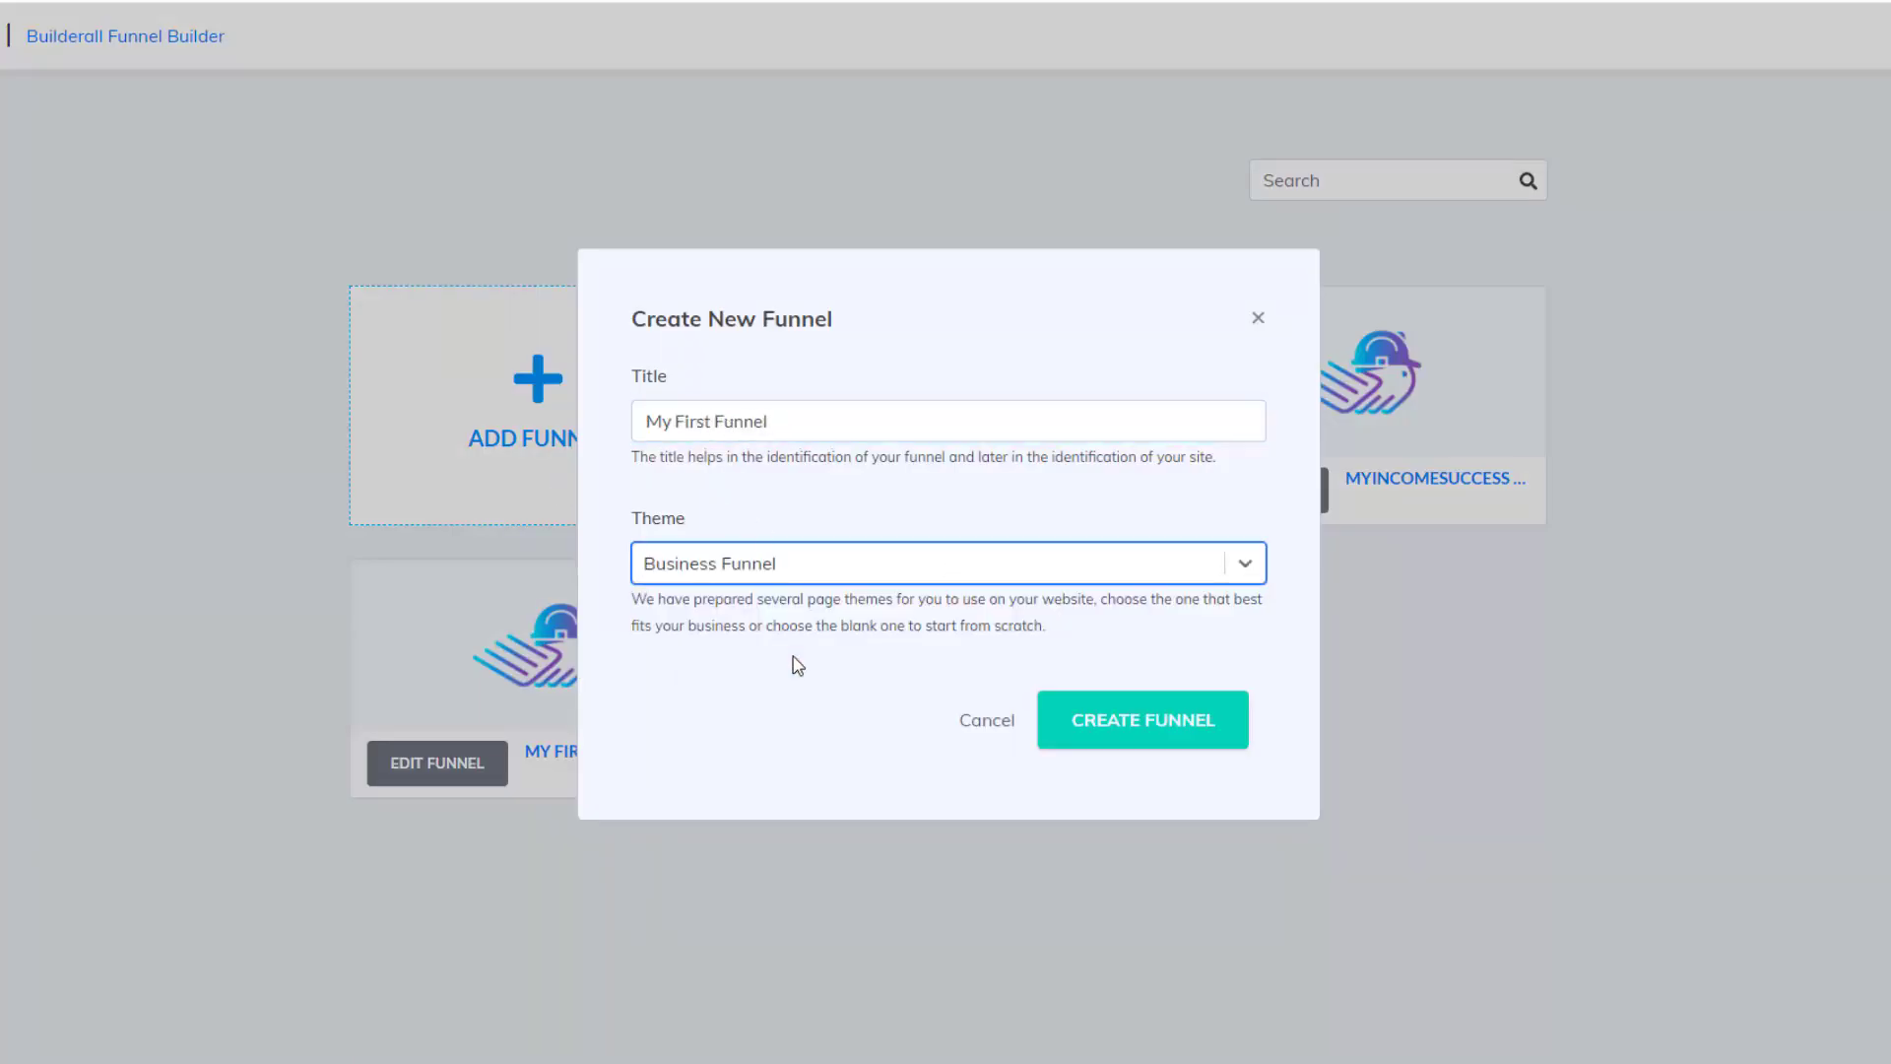
click(1114, 739)
- Add a Squeeze Page to the funnel and position it with its form node below
click(1014, 571)
click(743, 456)
click(766, 481)
drag(992, 679, 621, 333)
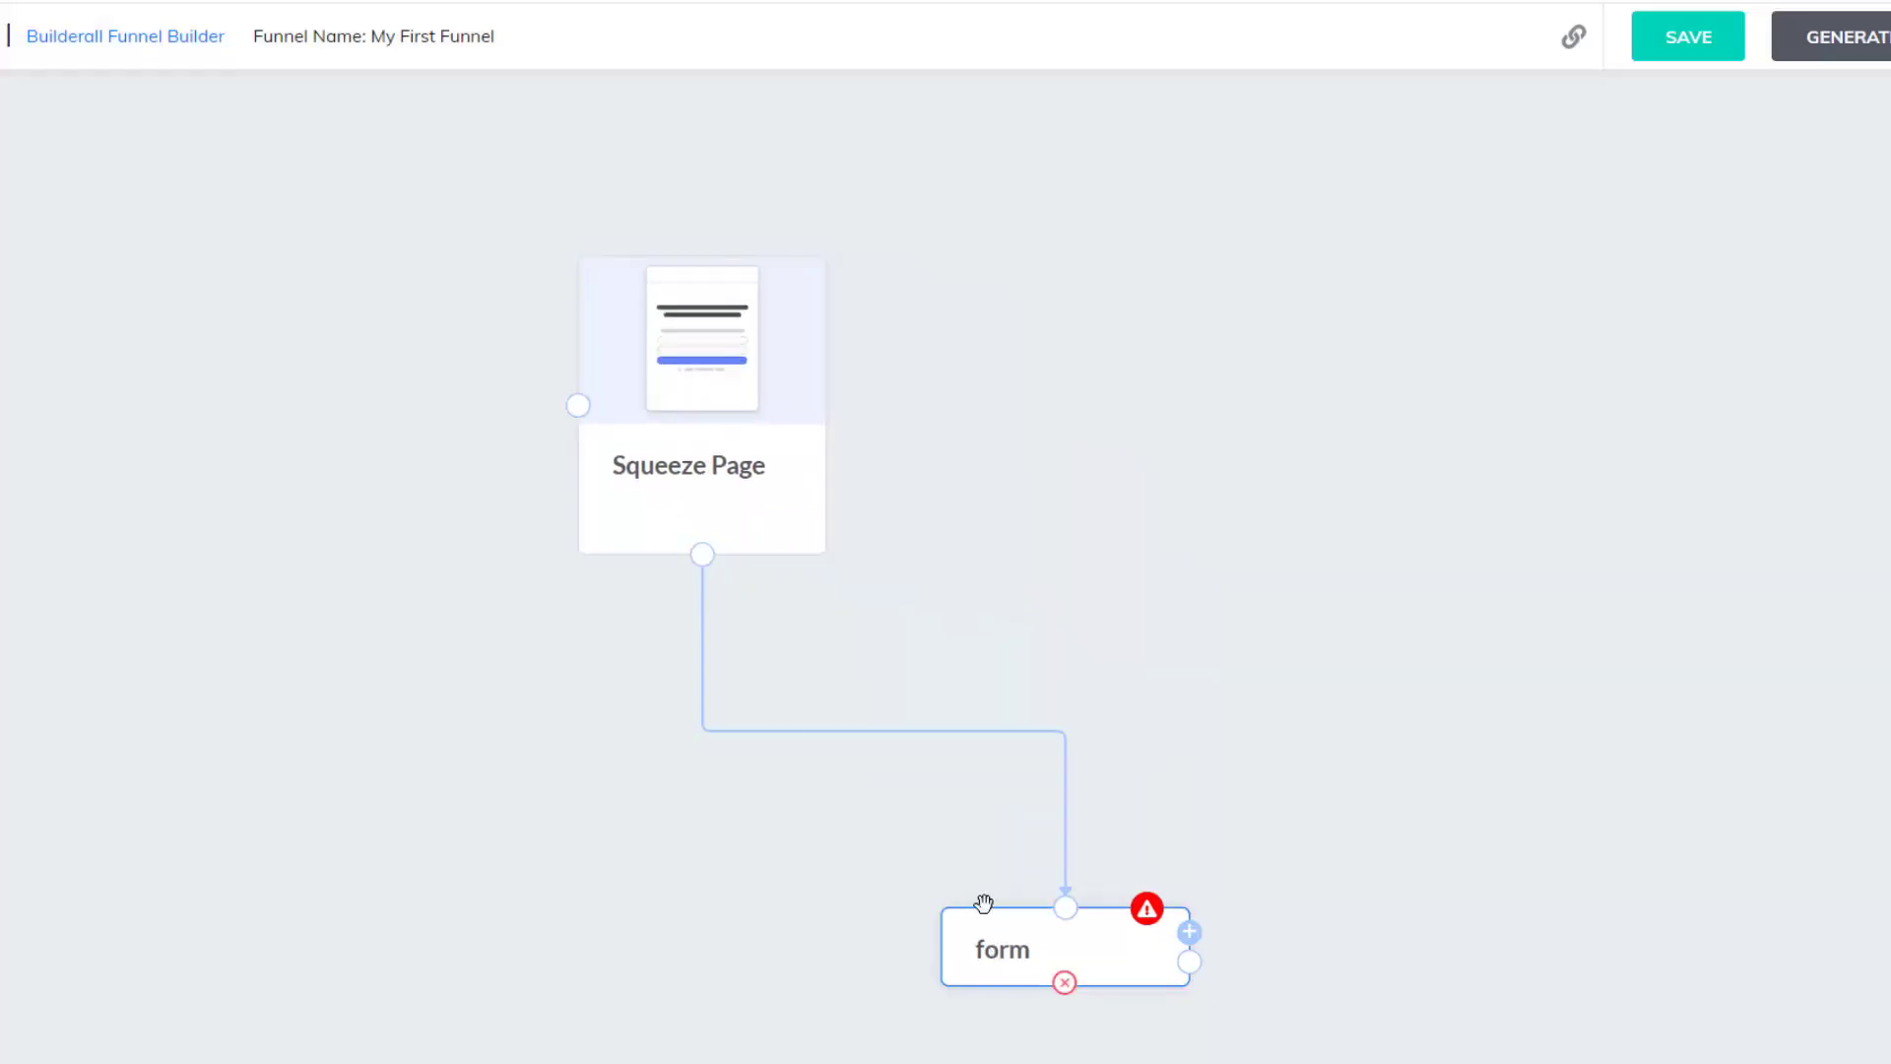
drag(1000, 947, 822, 669)
- Add a Bridge Page beside the Squeeze Page and delete its form node
click(1012, 650)
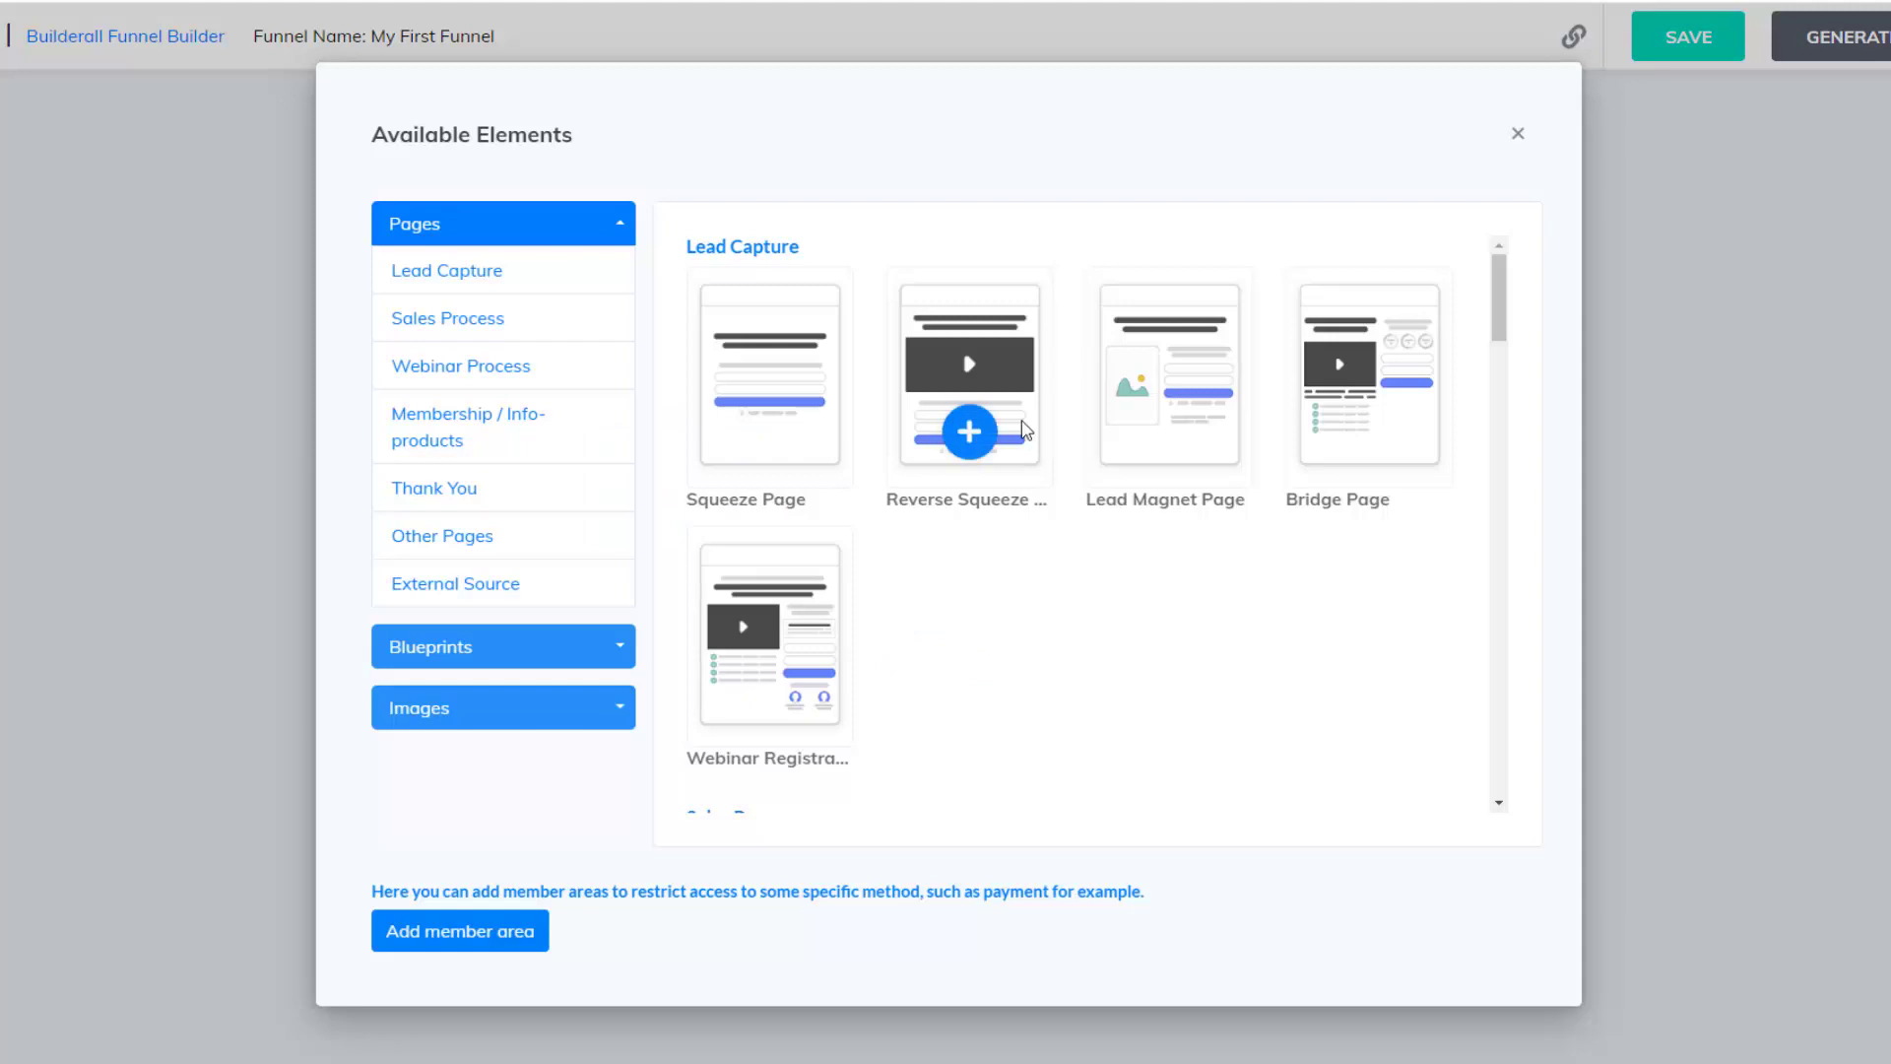
click(1341, 429)
drag(1169, 811, 1191, 511)
drag(1106, 983, 1250, 648)
click(1217, 702)
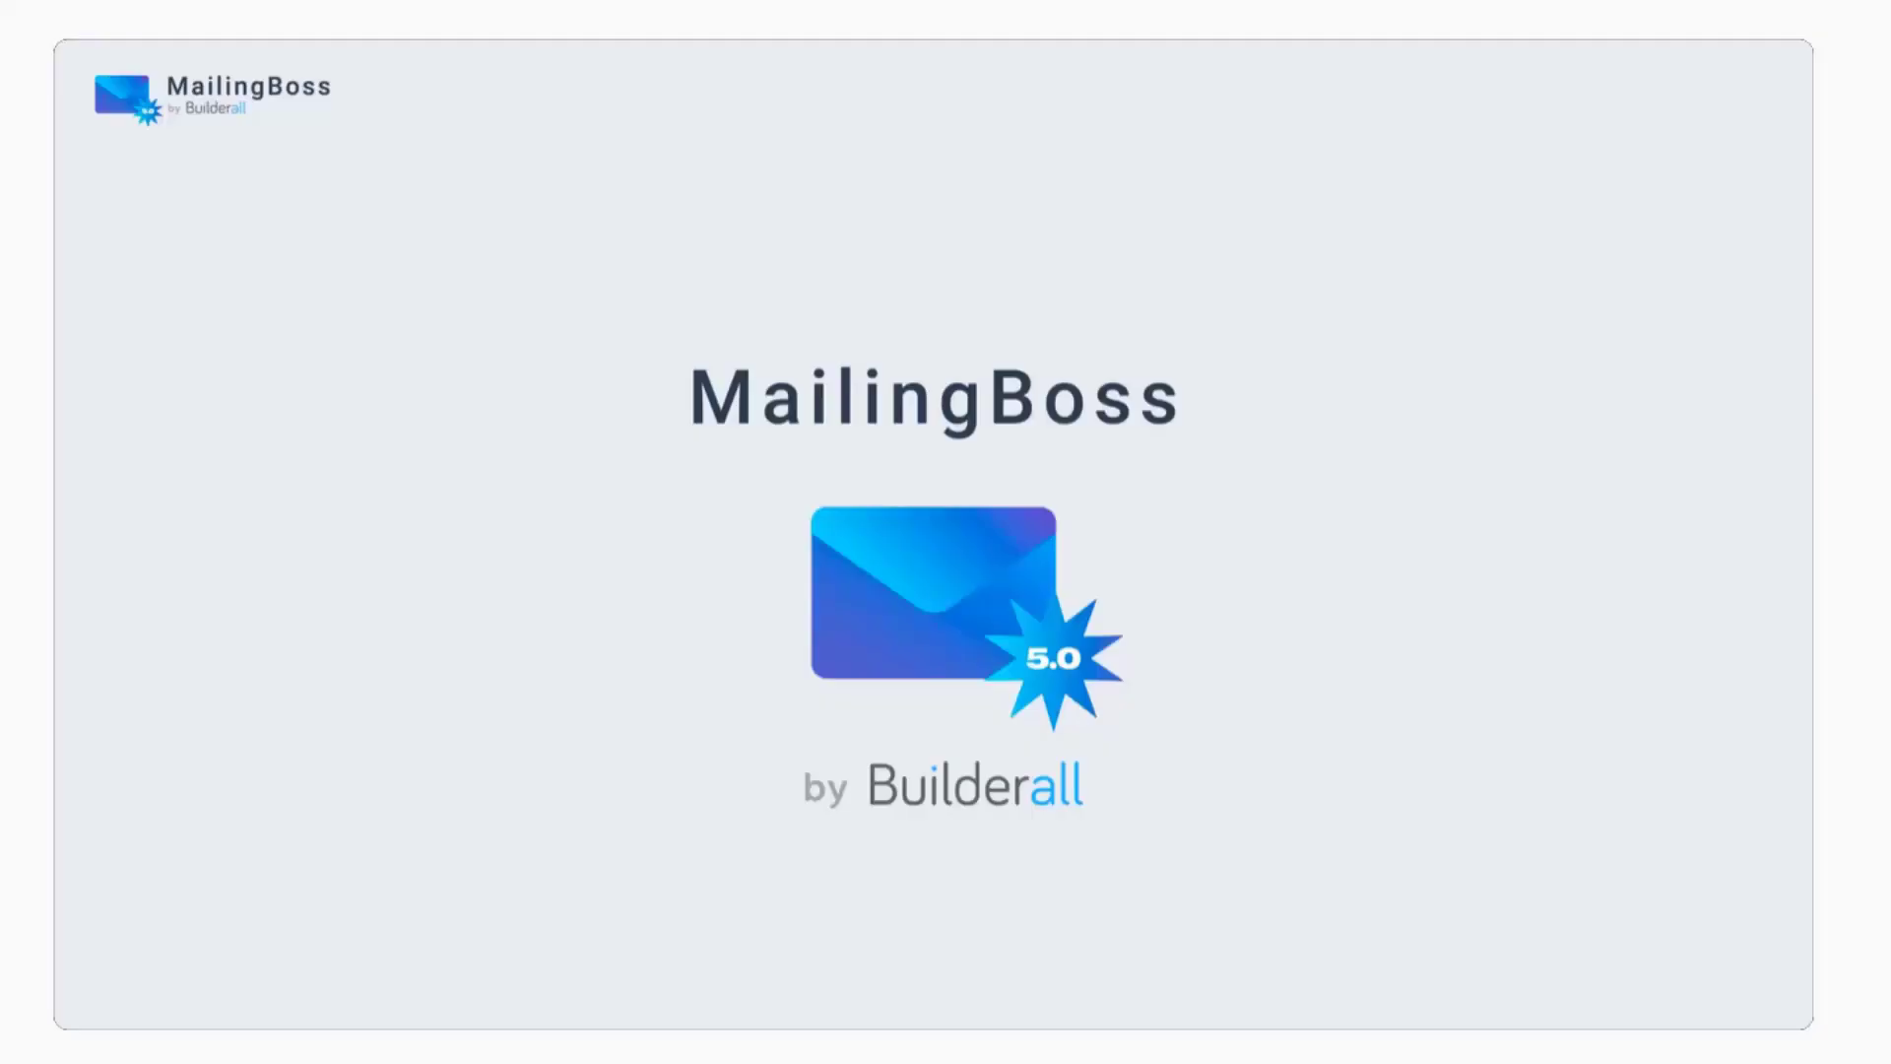
- Choose a regular email campaign, add a segment condition, and review the workflow lead-entry options
click(652, 554)
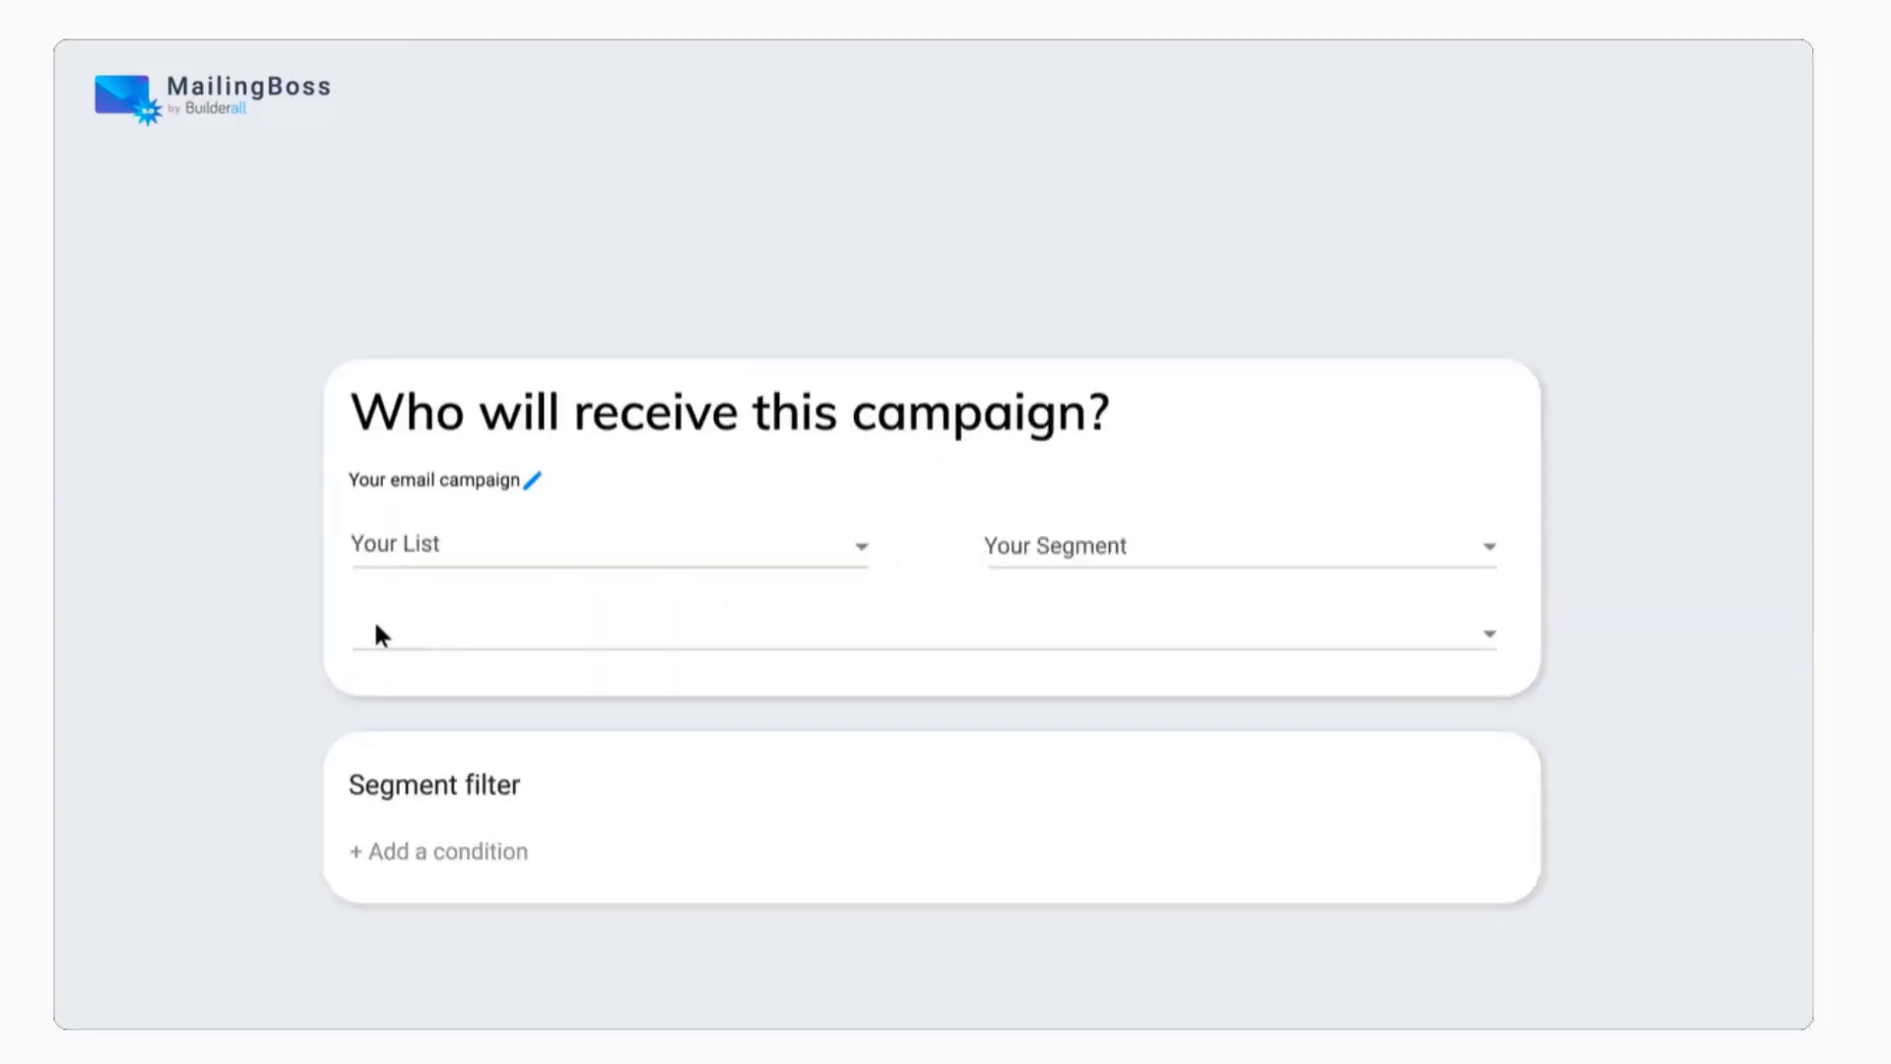
click(394, 851)
scroll(433, 729, down, 2)
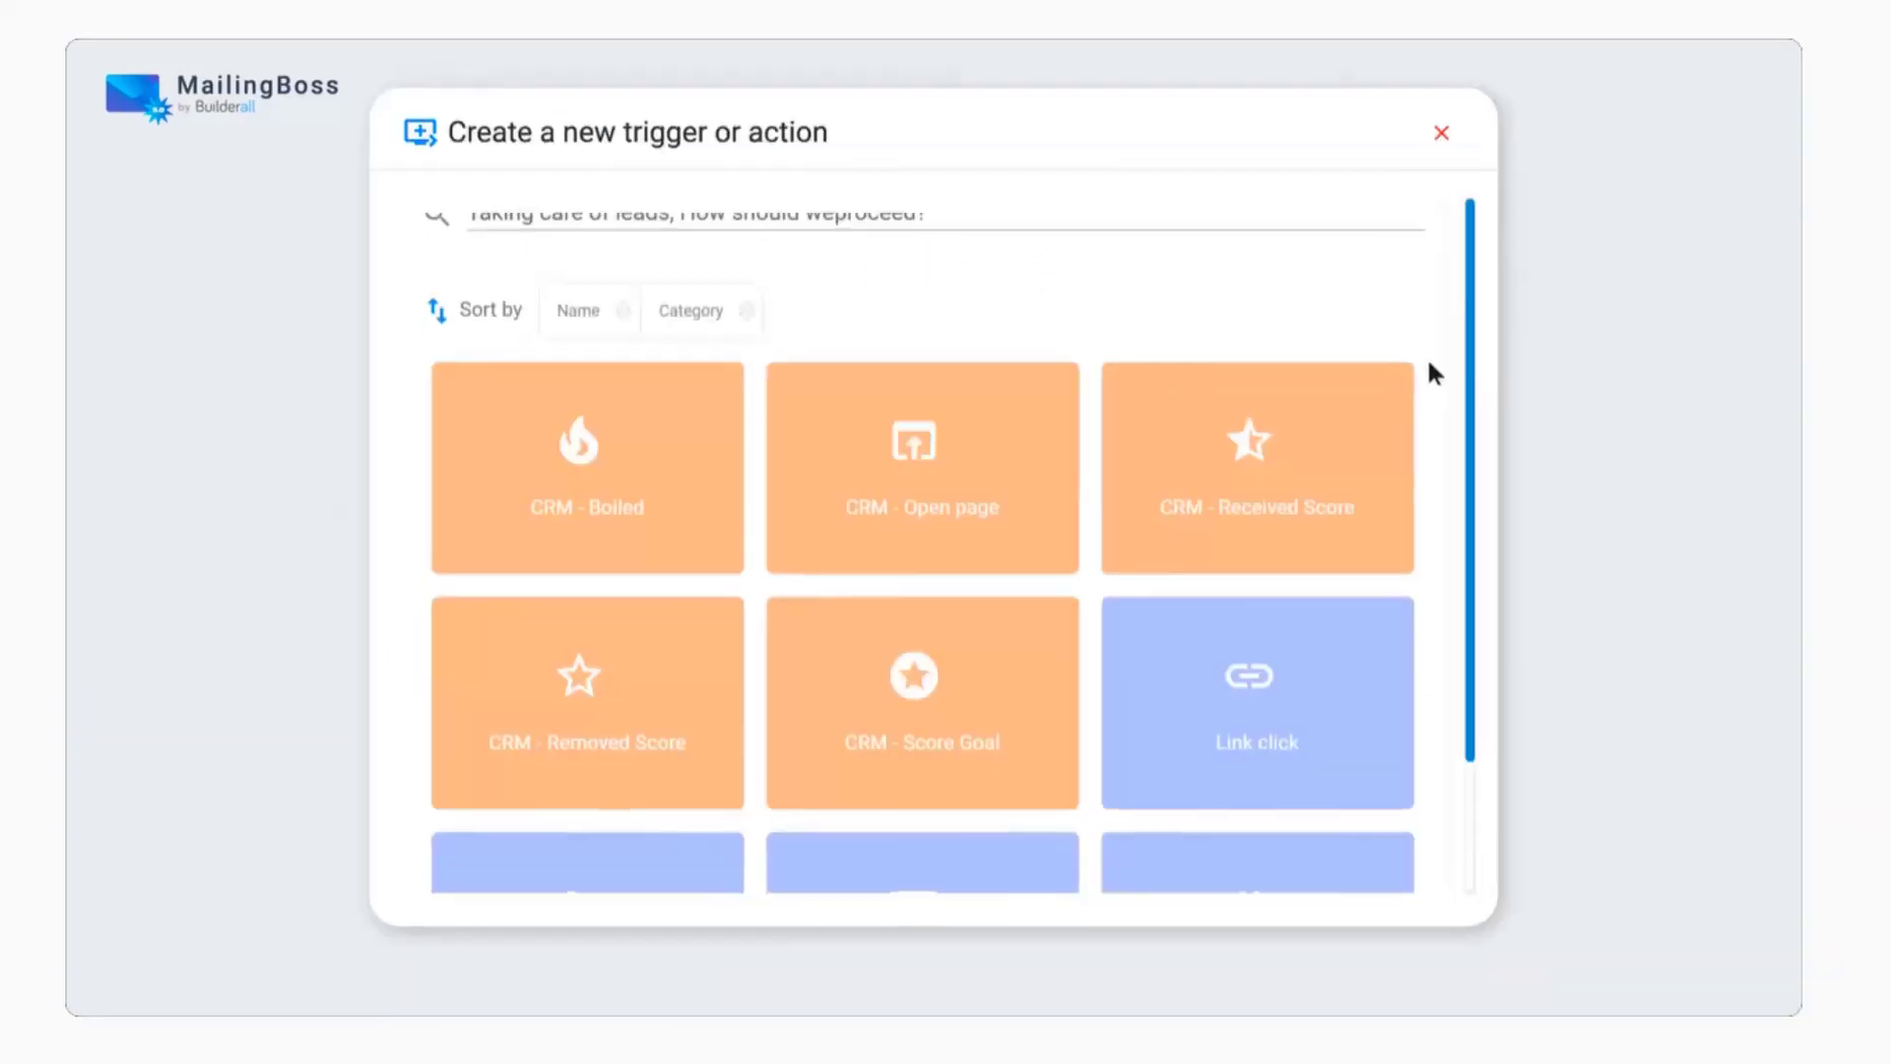
scroll(996, 549, down, 4)
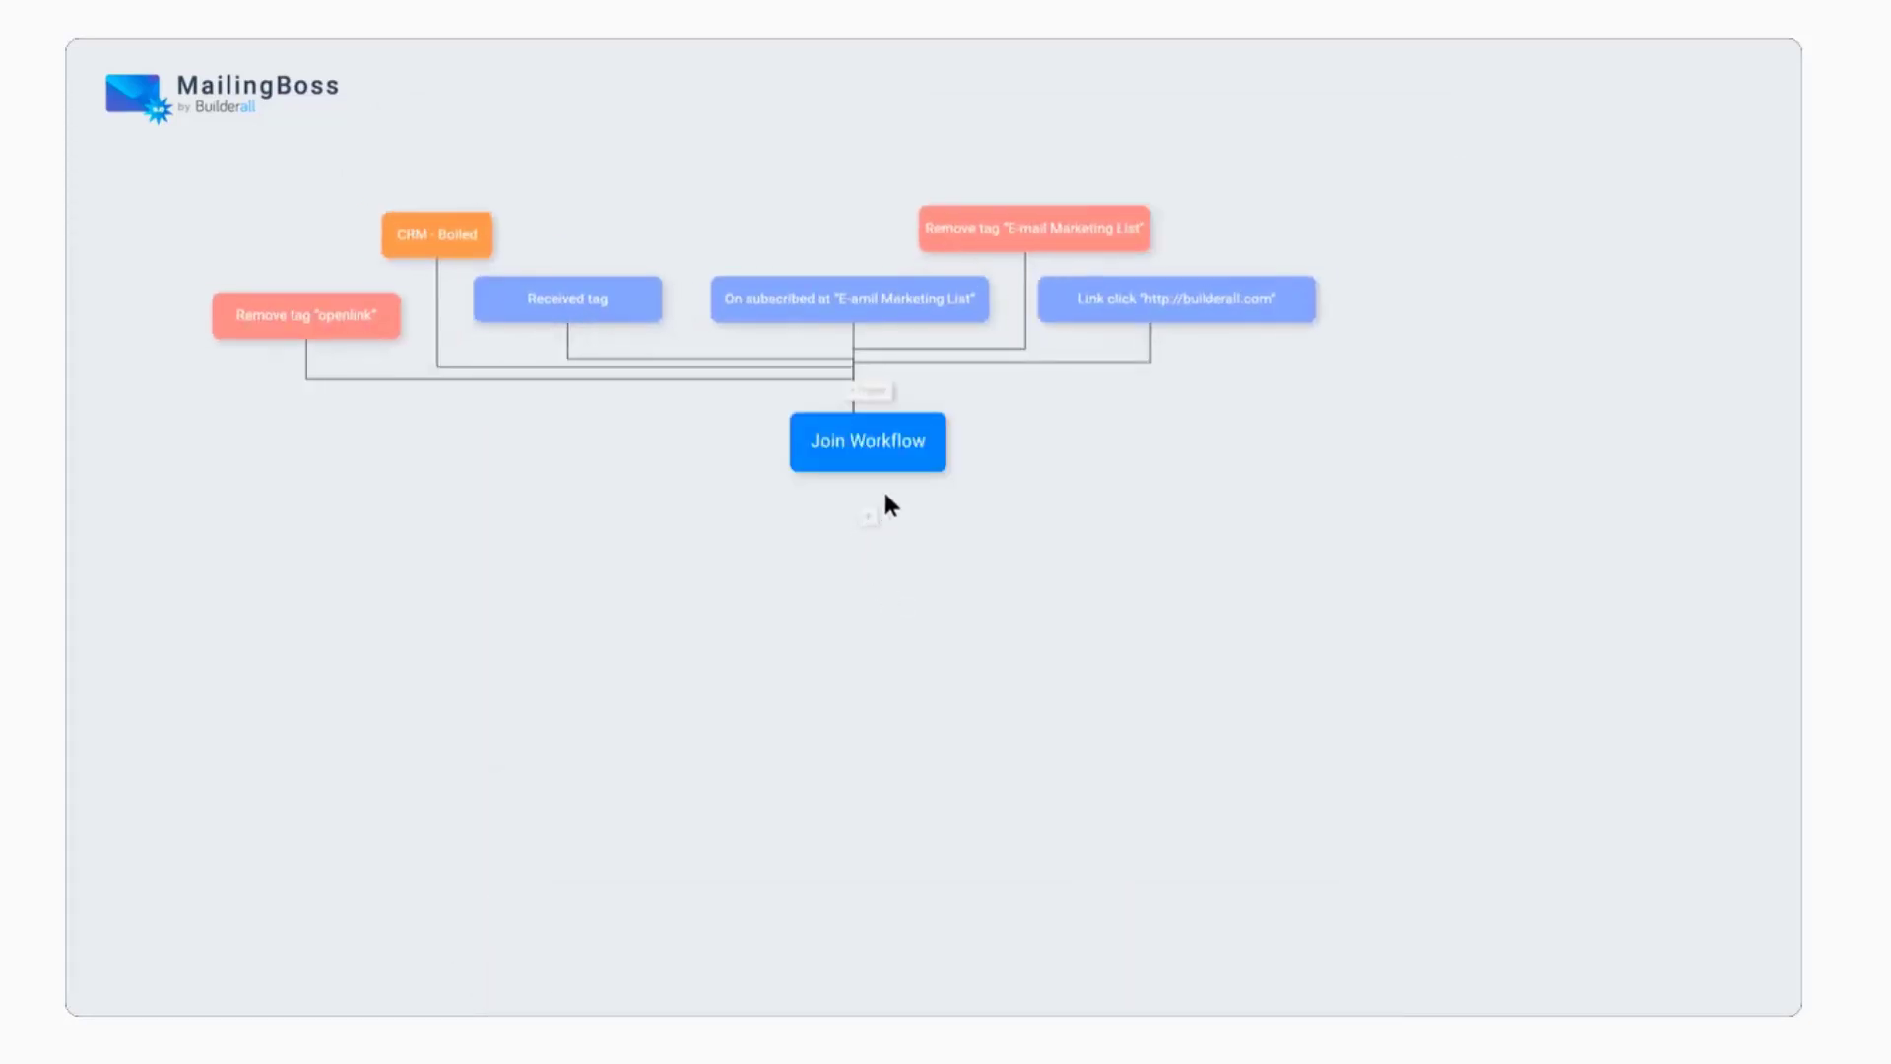
click(871, 513)
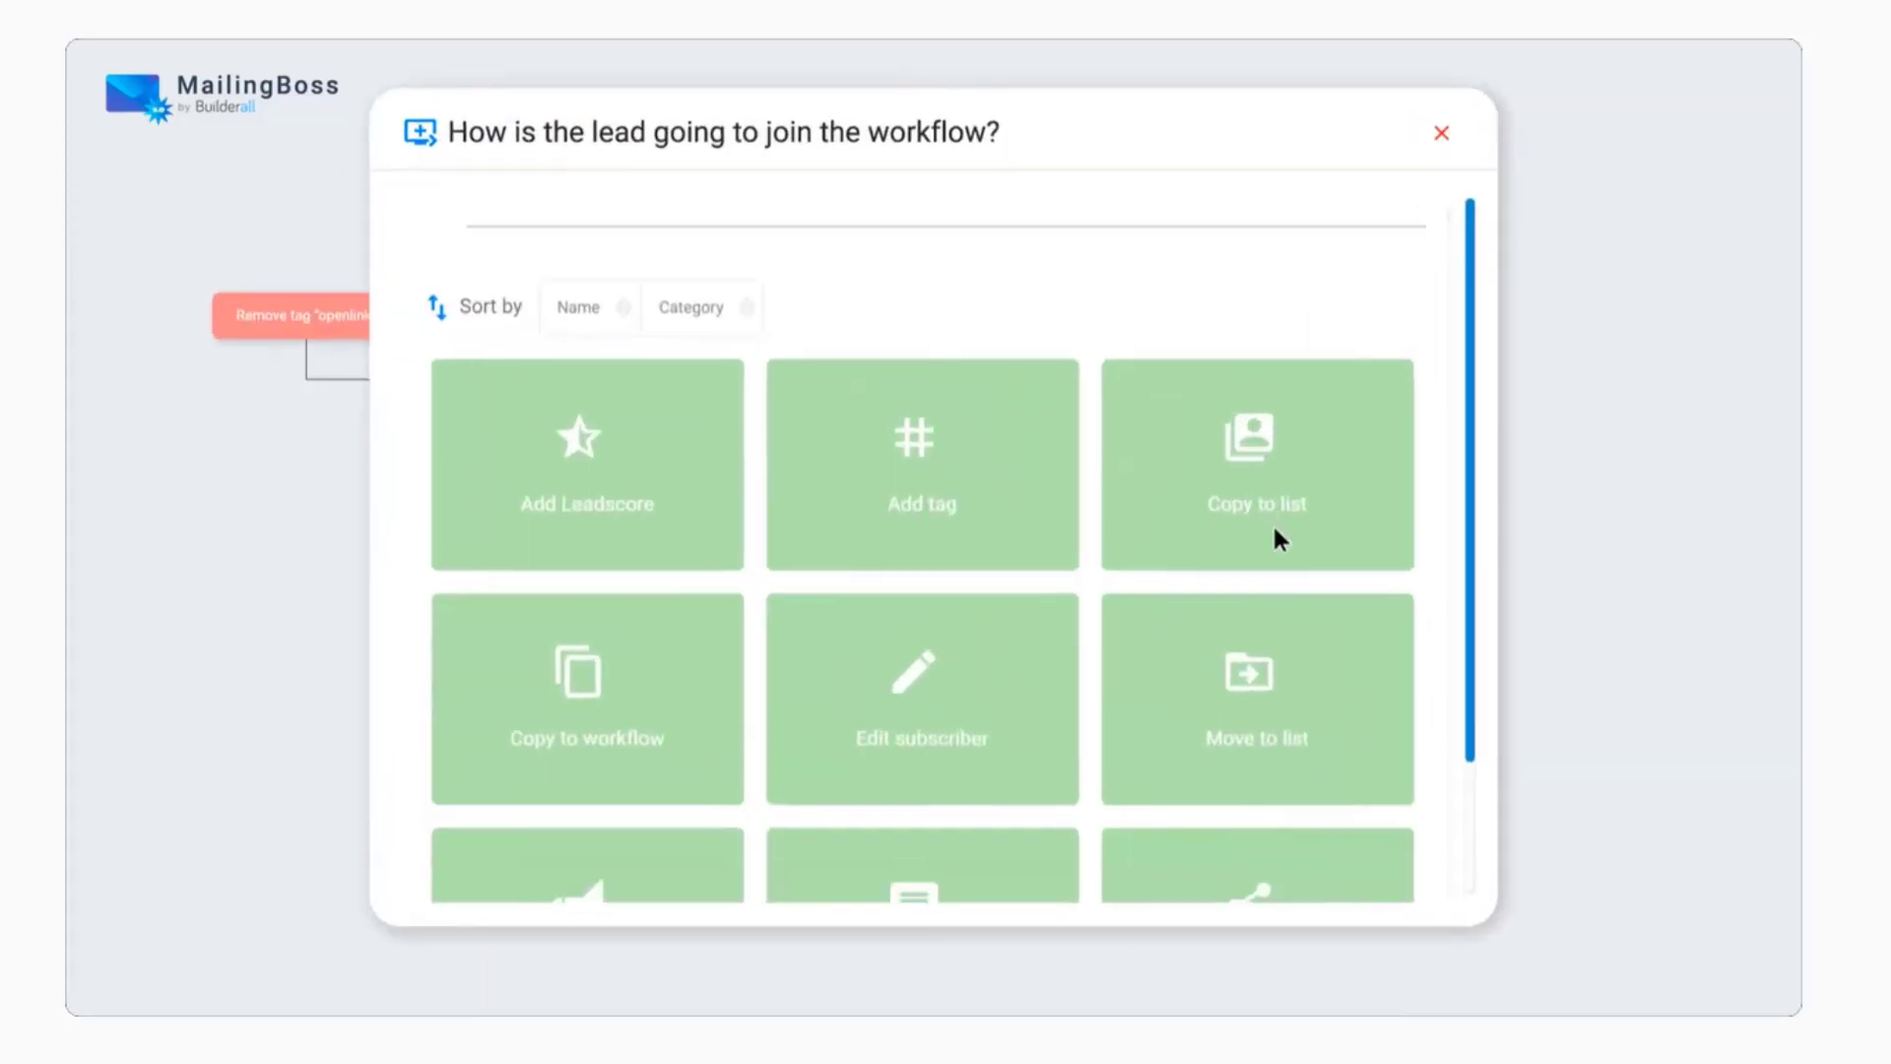
scroll(1275, 535, down, 5)
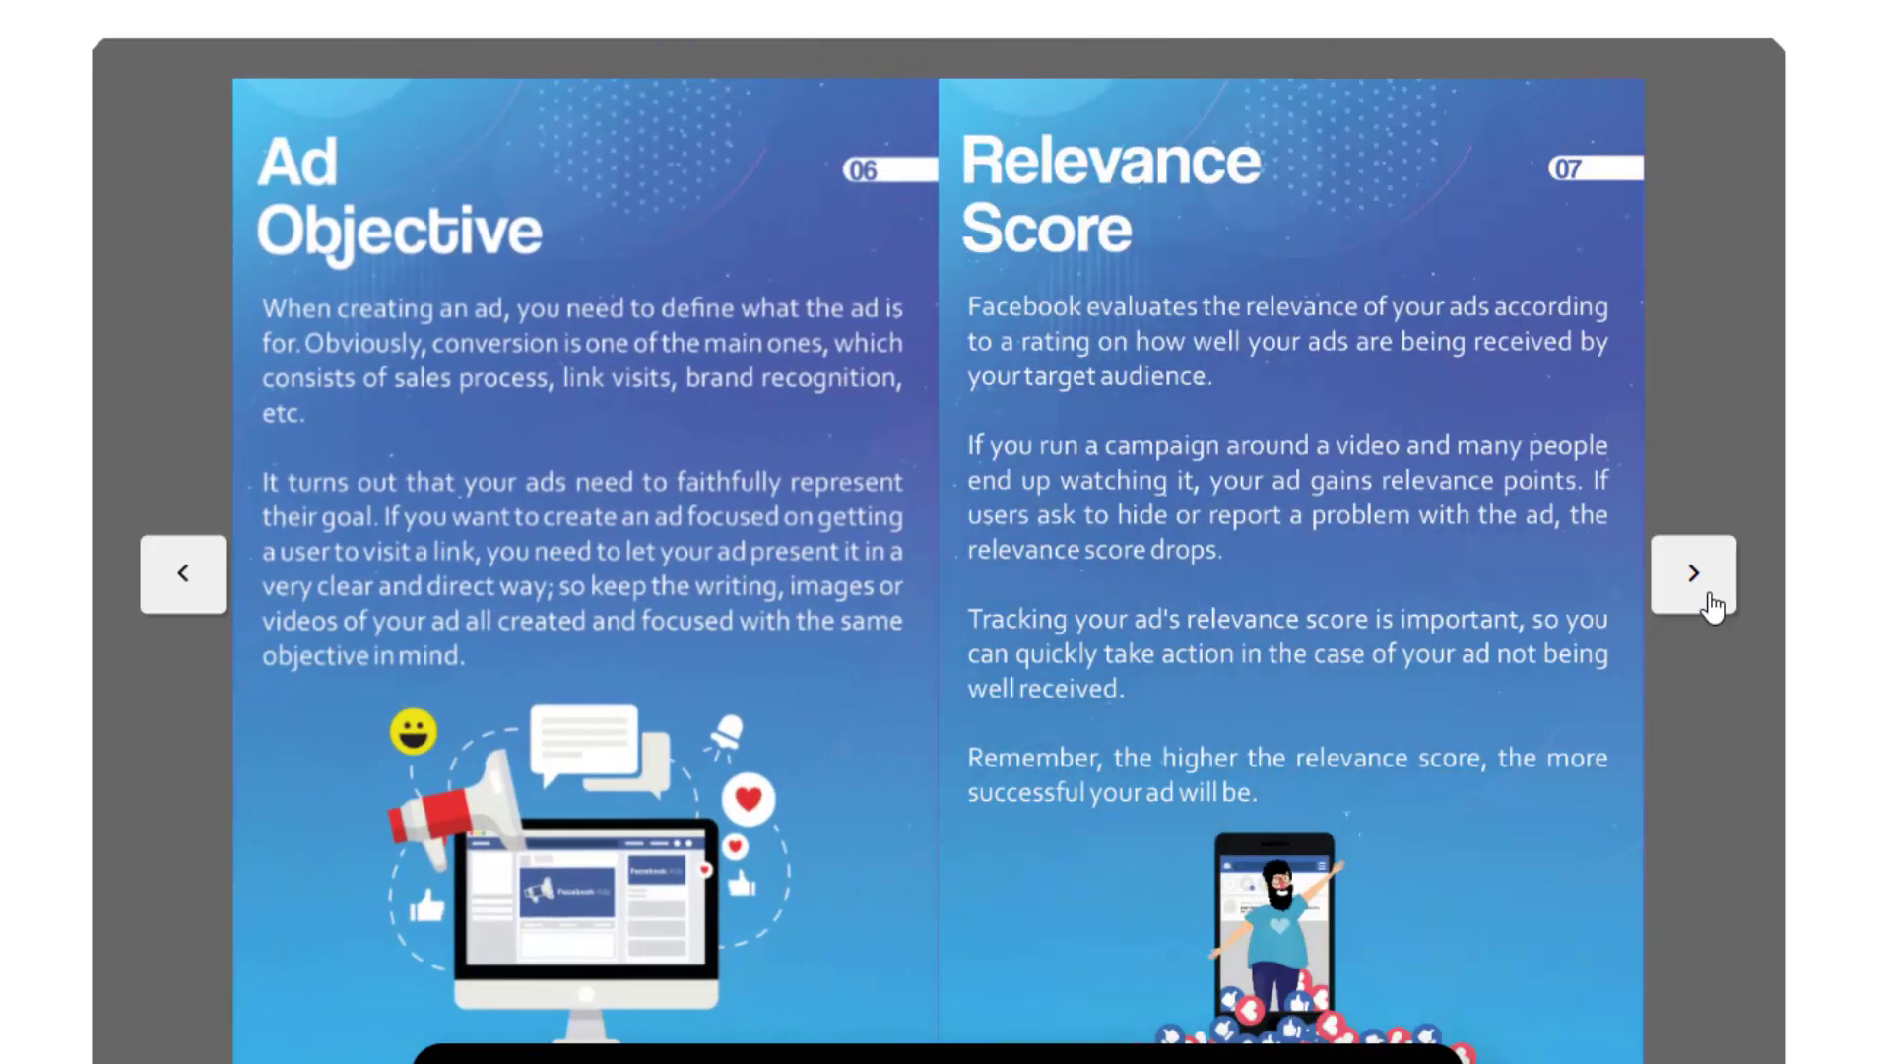
- Turn the sample digital magazine to its next spread
click(1709, 603)
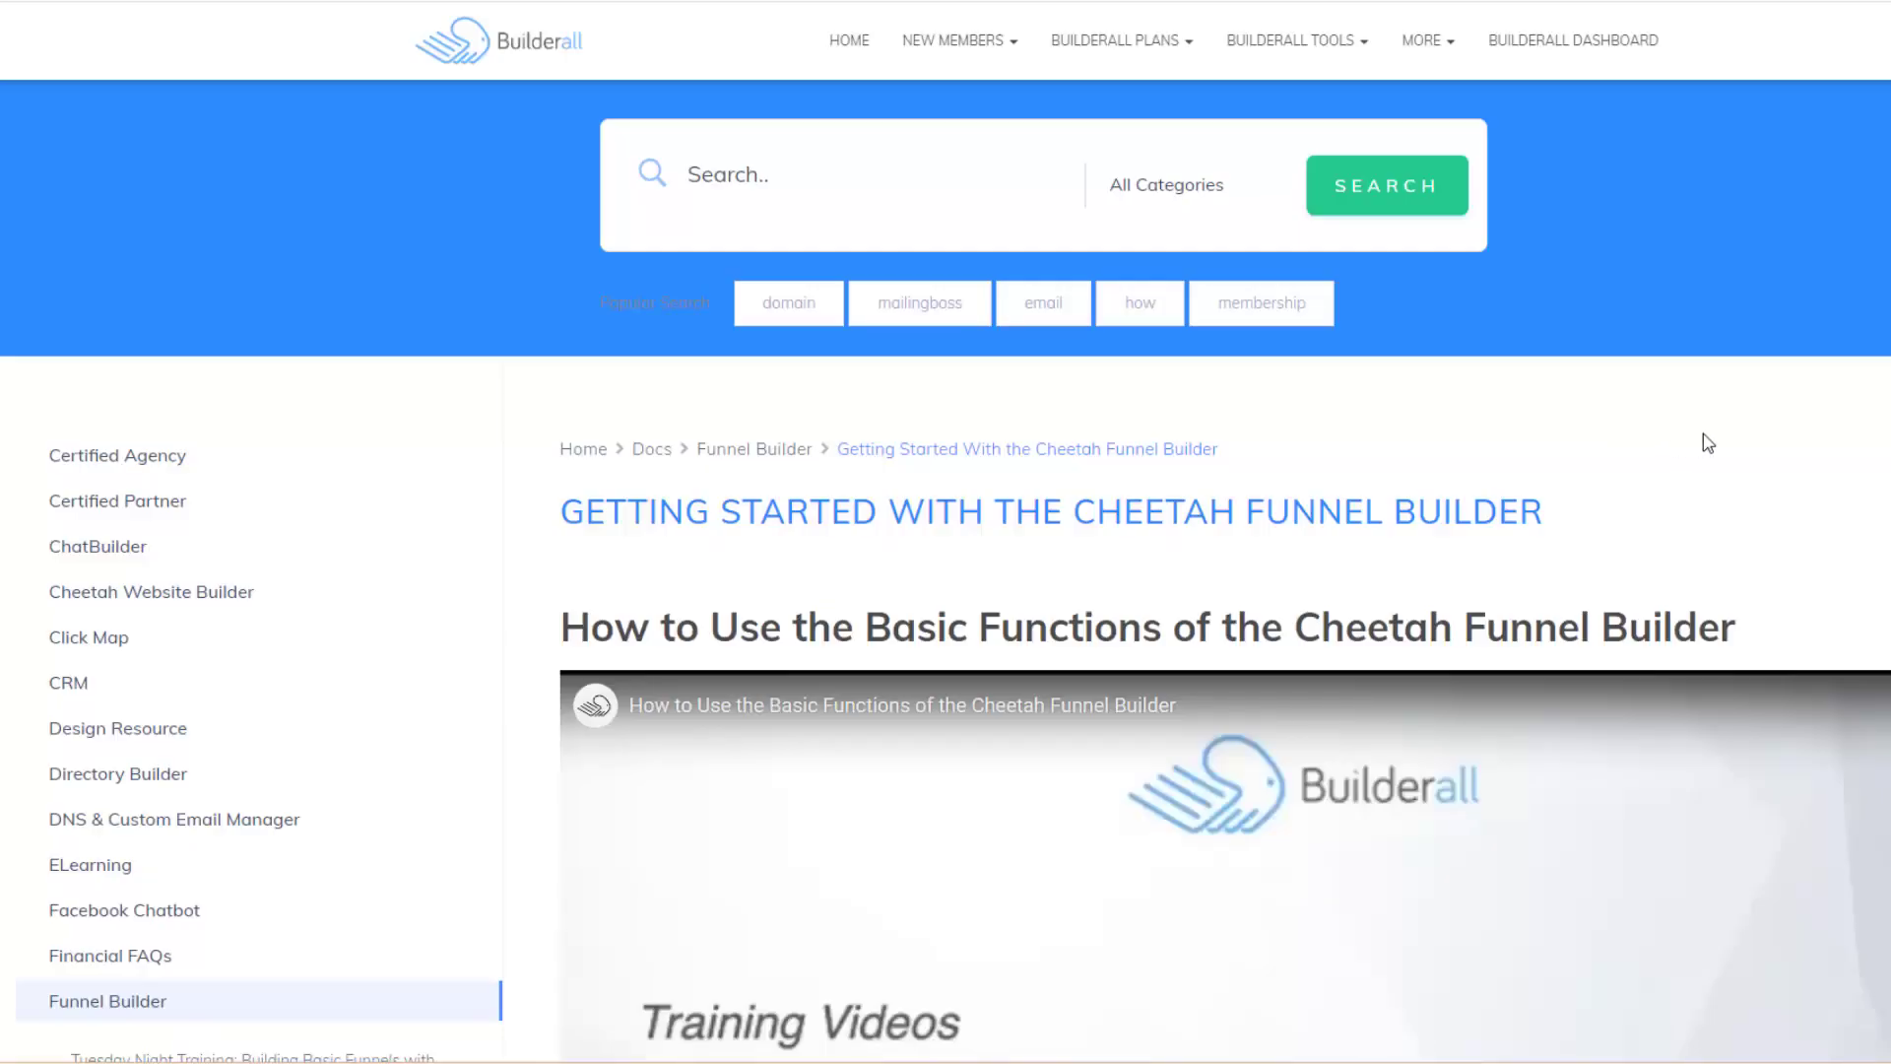
- Scroll the Funnel Builder and MailingBoss Autoresponder docs, then the Builderall USA Videos tab
scroll(1708, 439, down, 3)
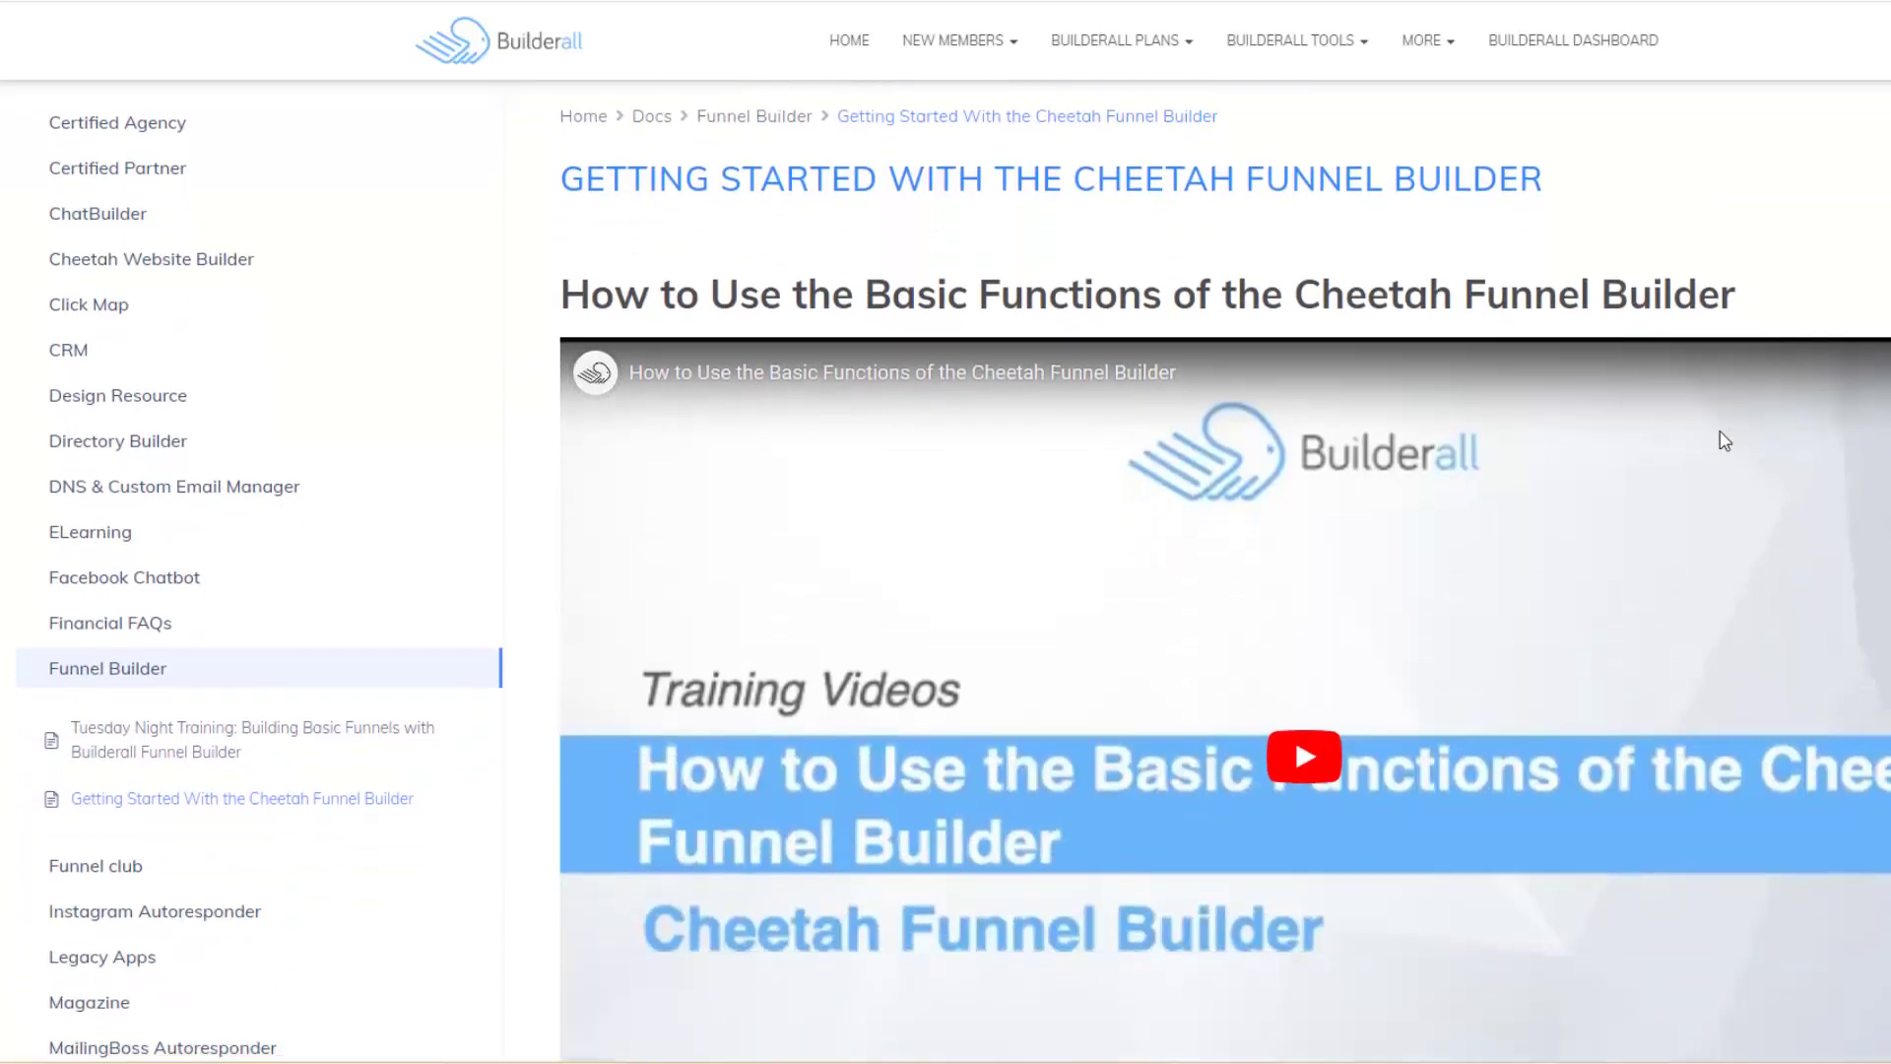
scroll(1724, 441, down, 5)
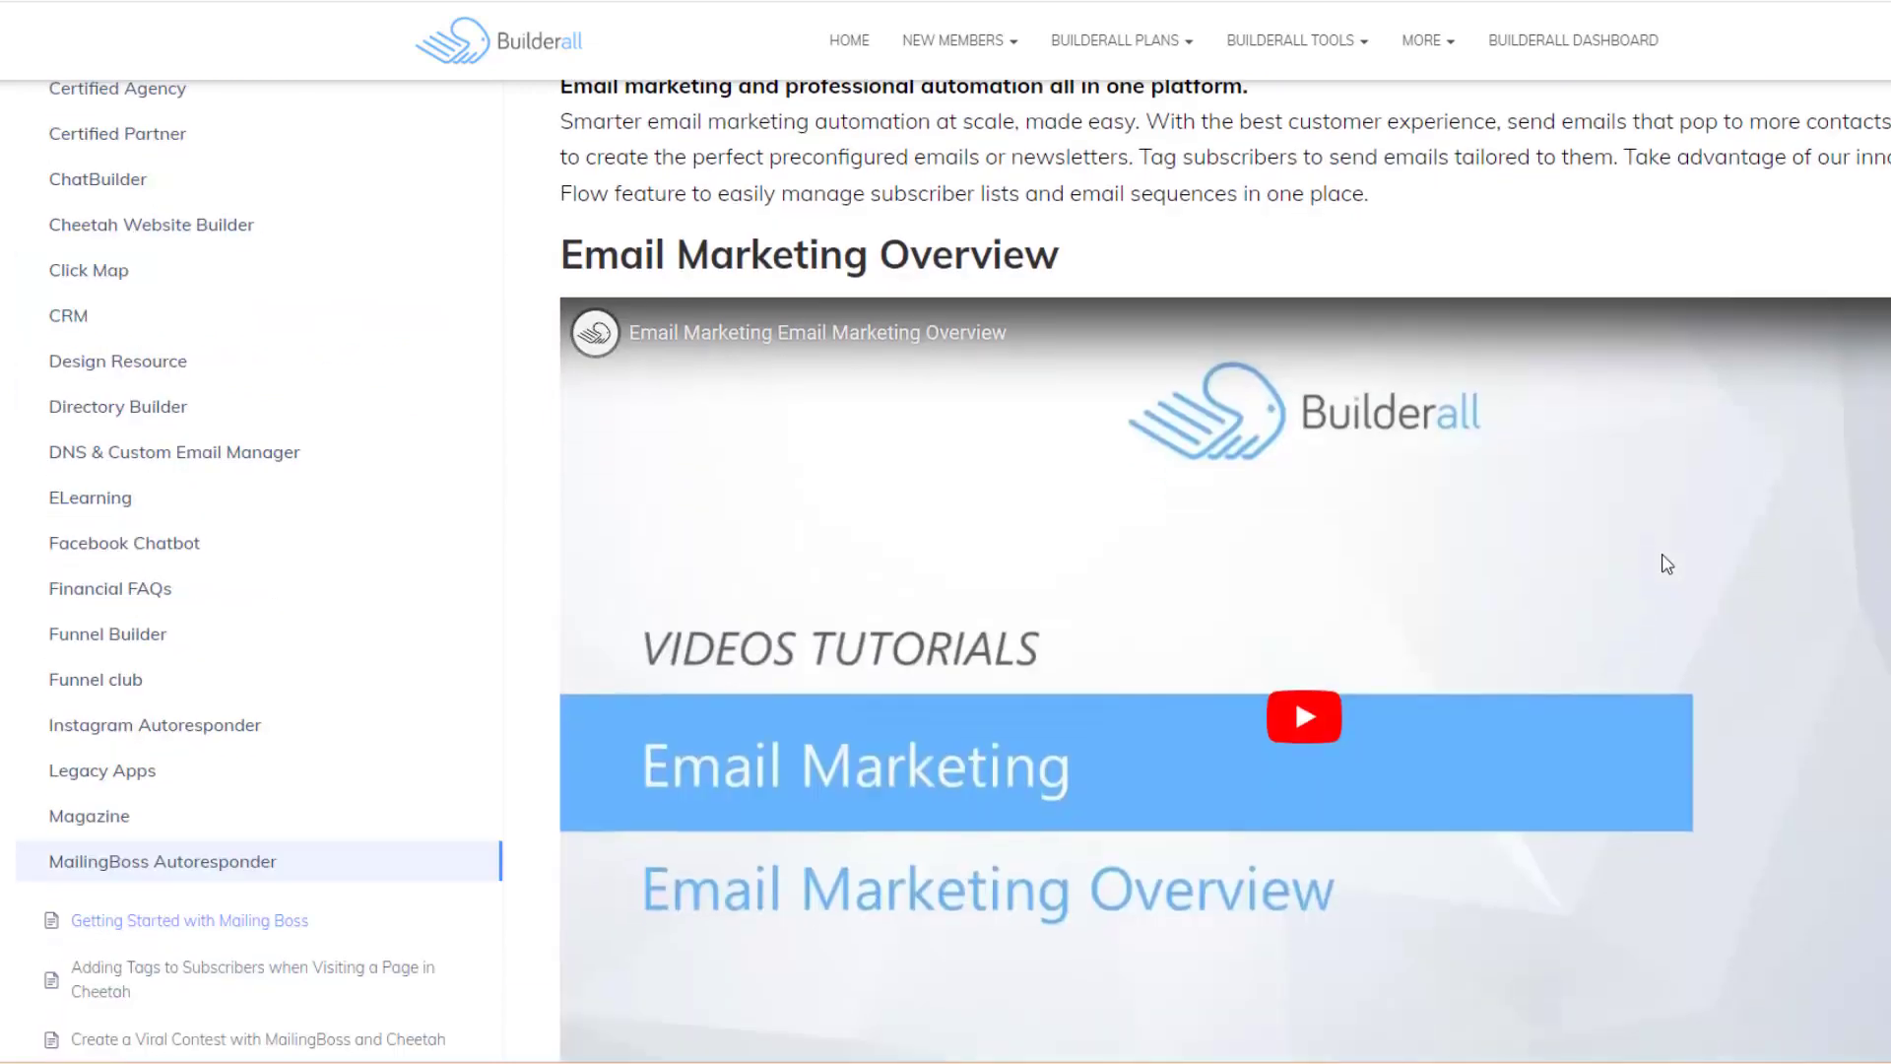
scroll(1667, 561, down, 3)
scroll(1667, 562, down, 2)
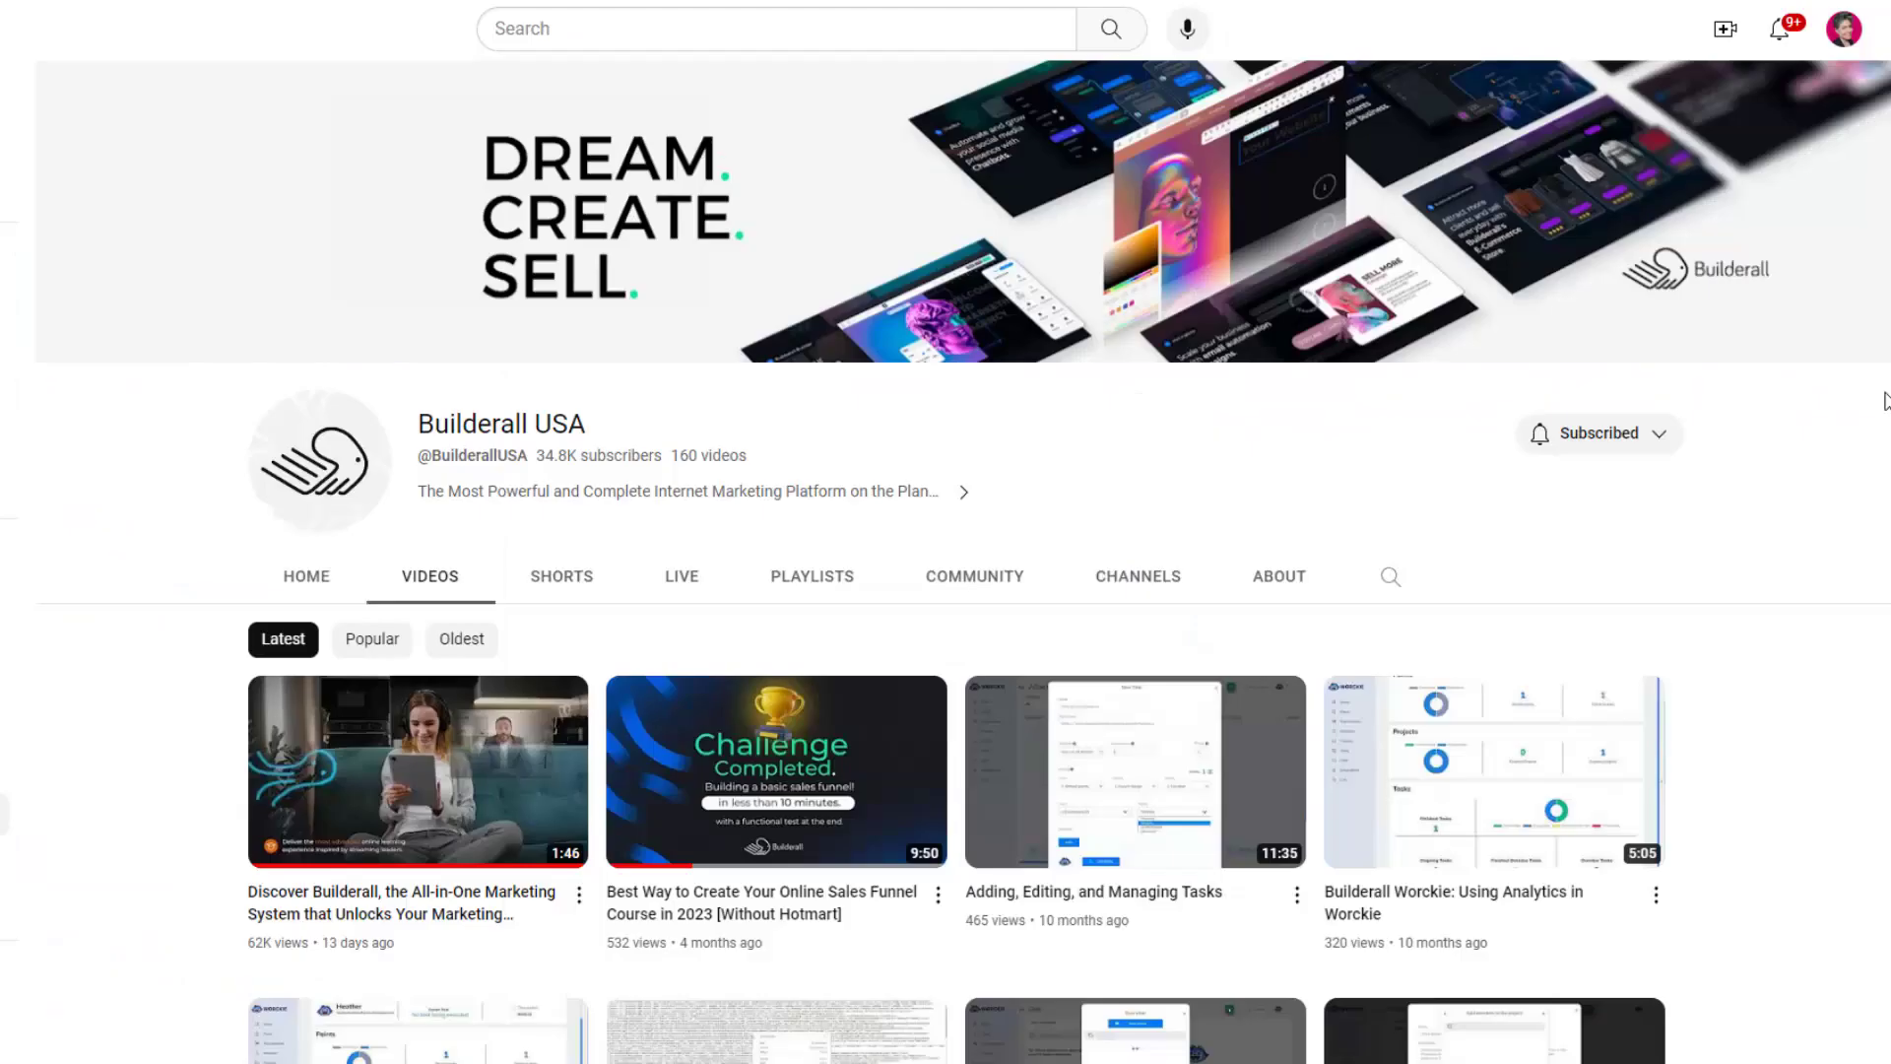
scroll(1884, 404, down, 1)
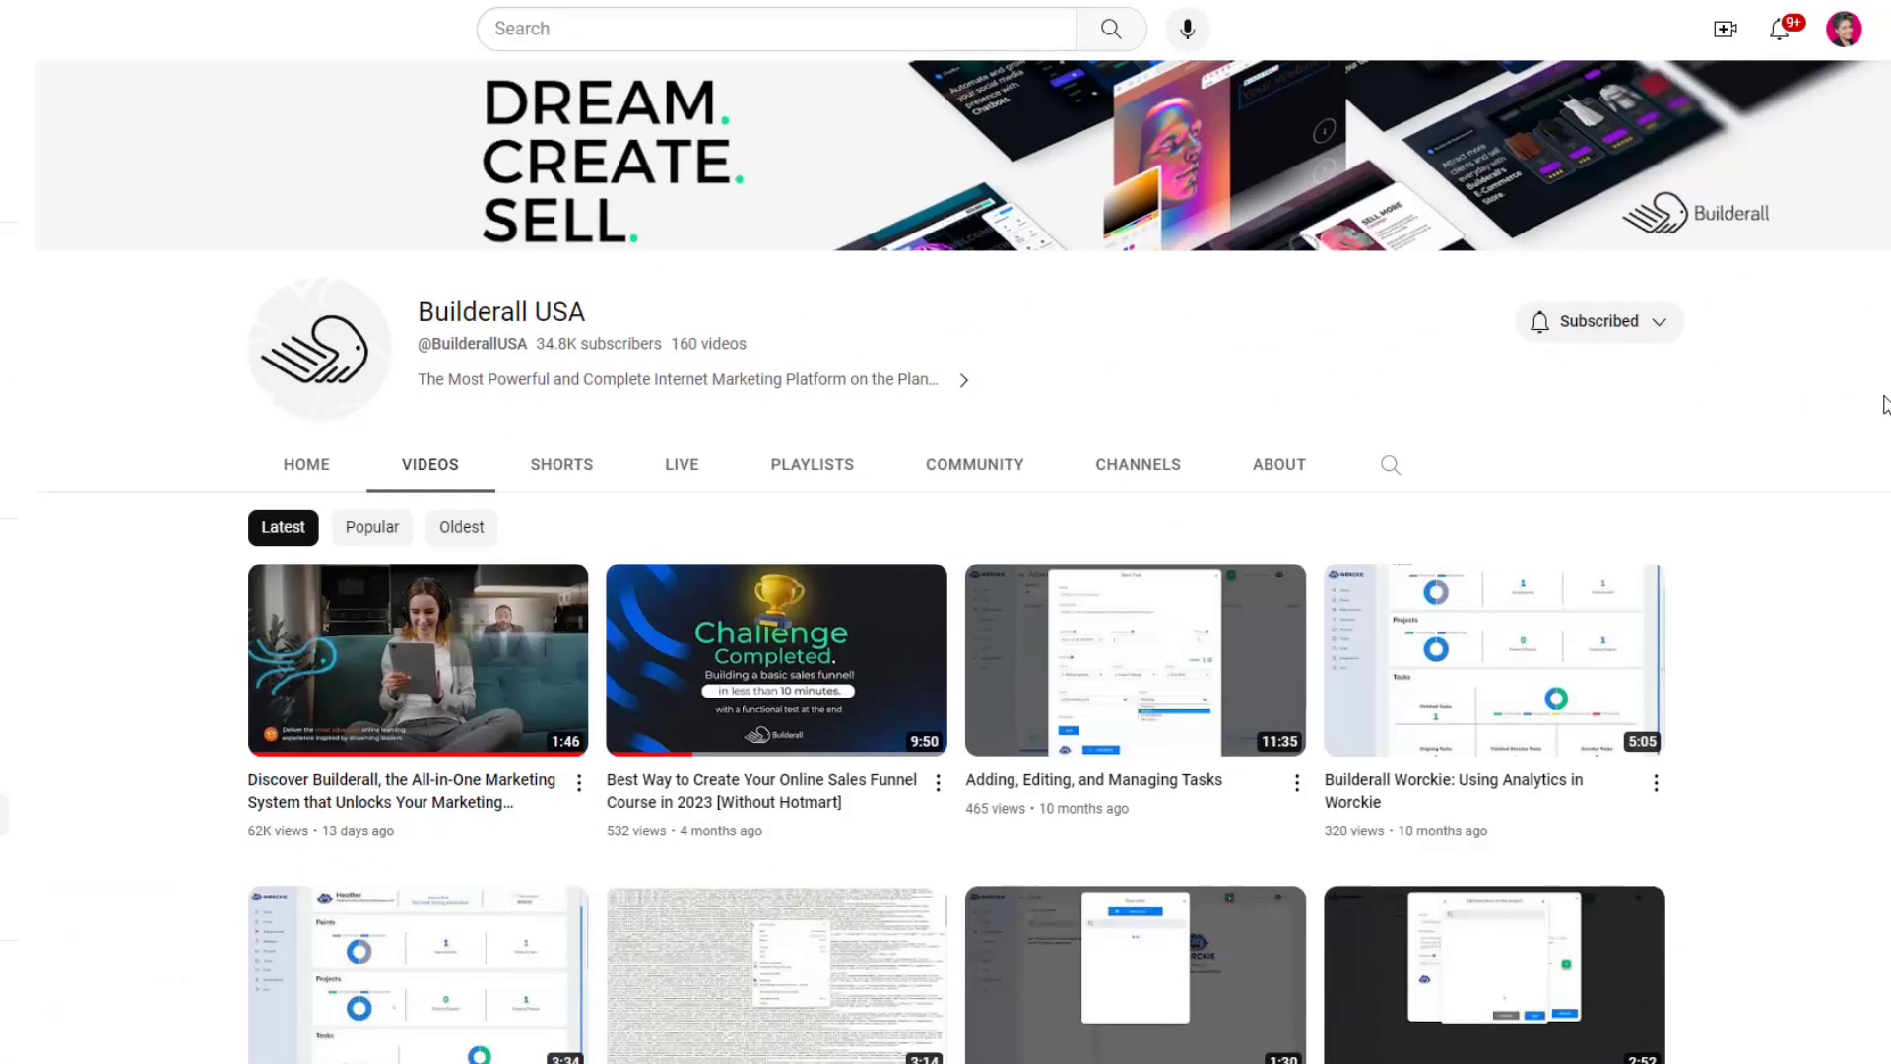
scroll(1884, 403, down, 6)
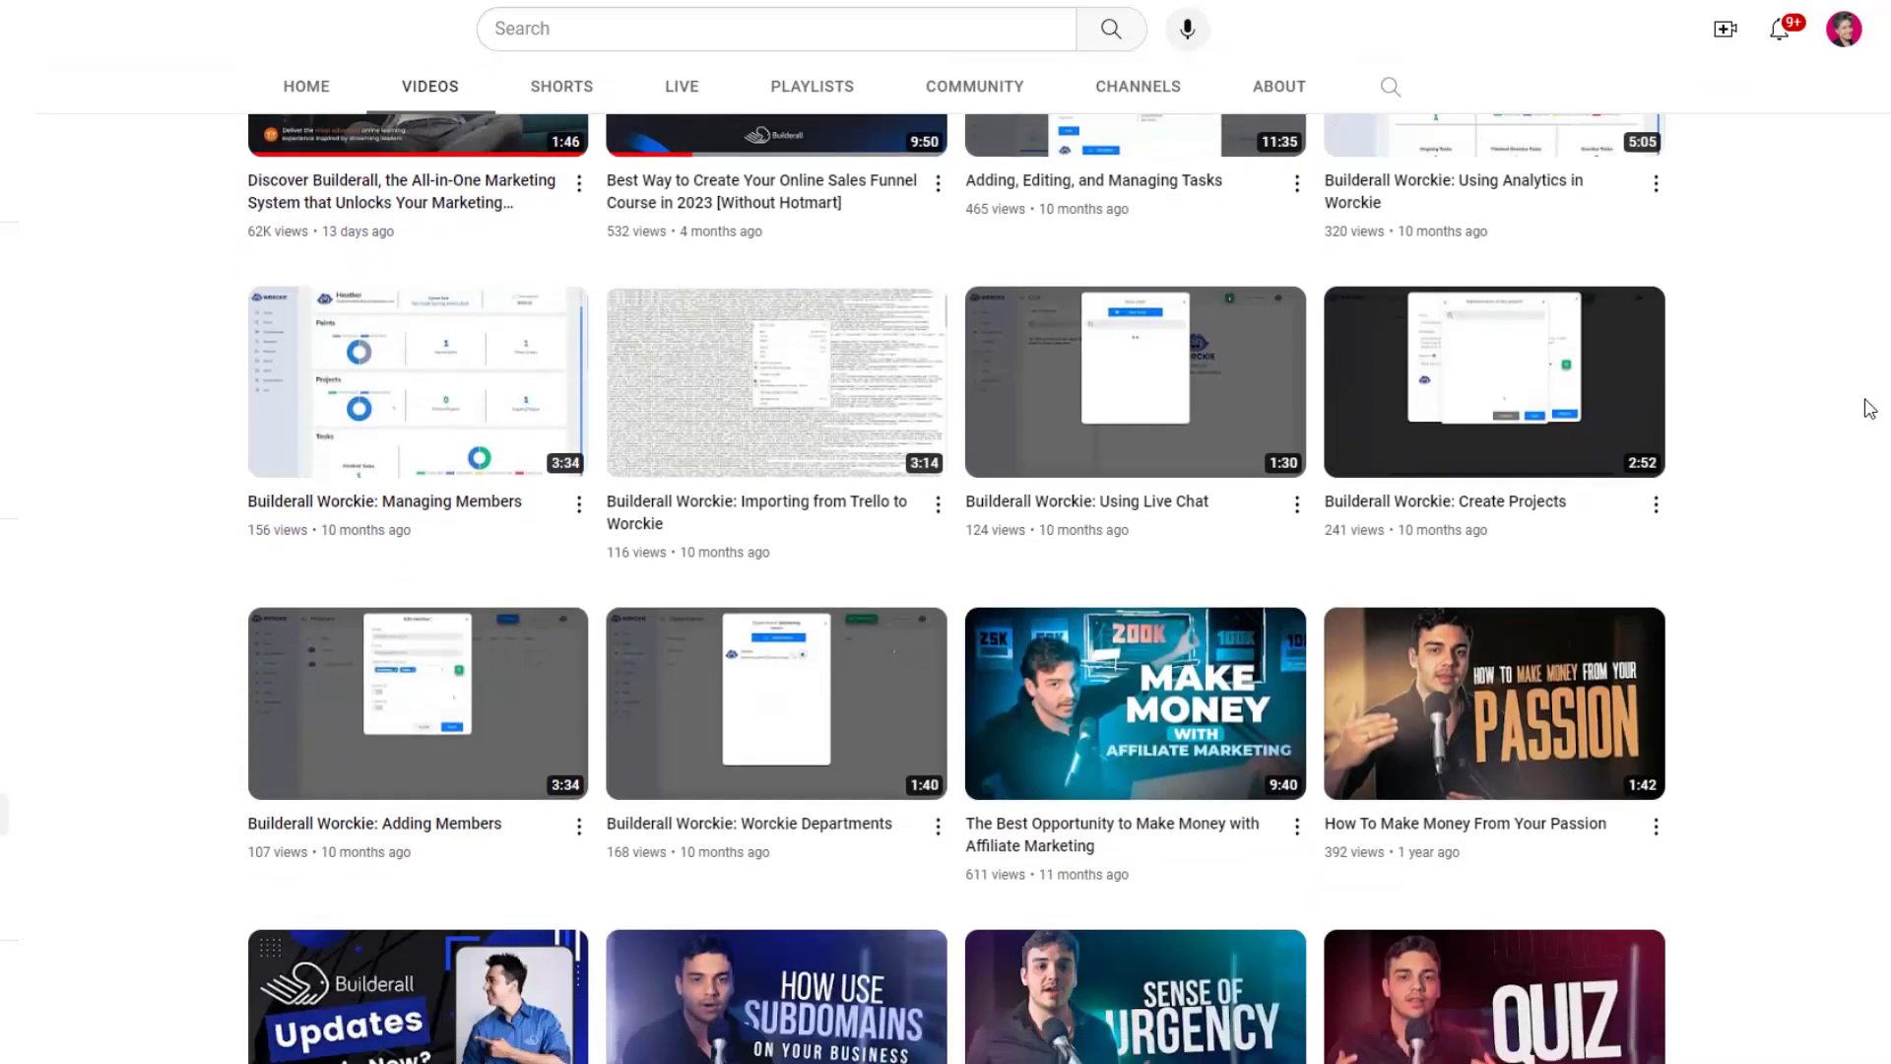
scroll(1865, 407, down, 2)
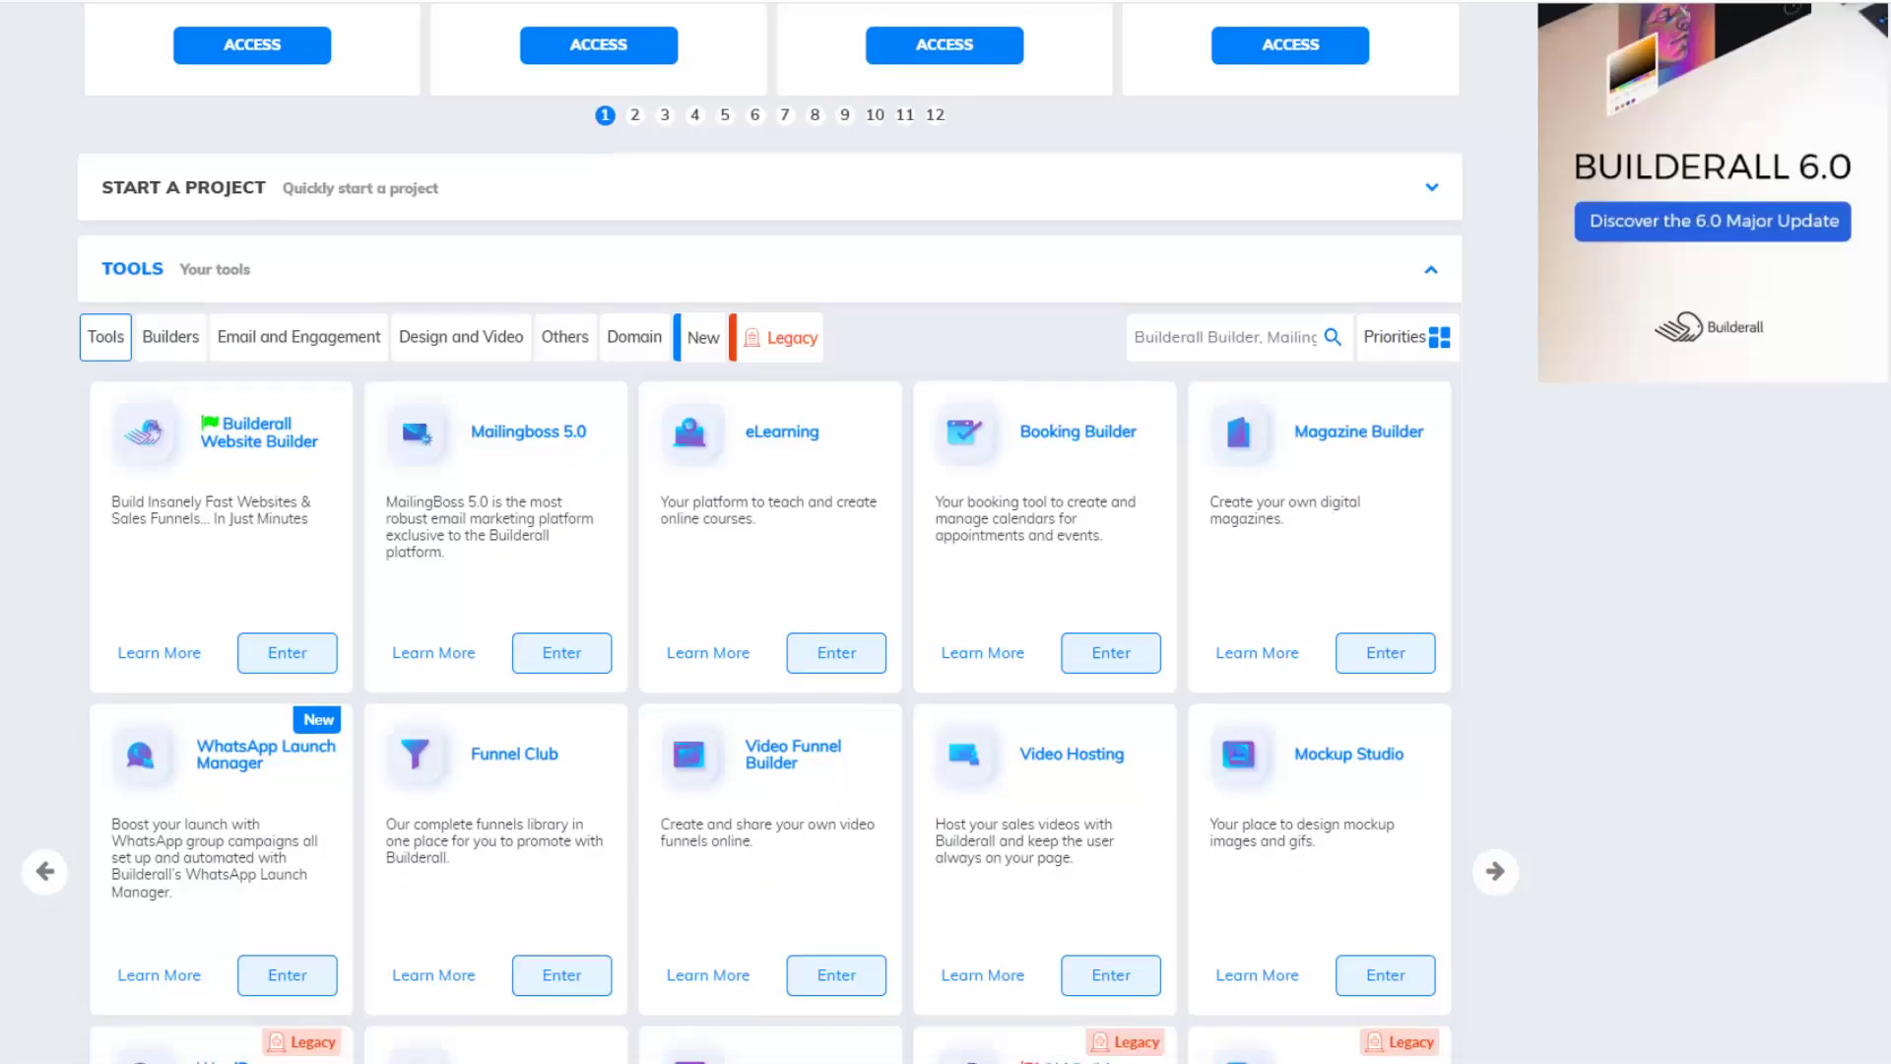
- Page through the tools catalogue's pages 2, 3 and 4
scroll(946, 532, down, 5)
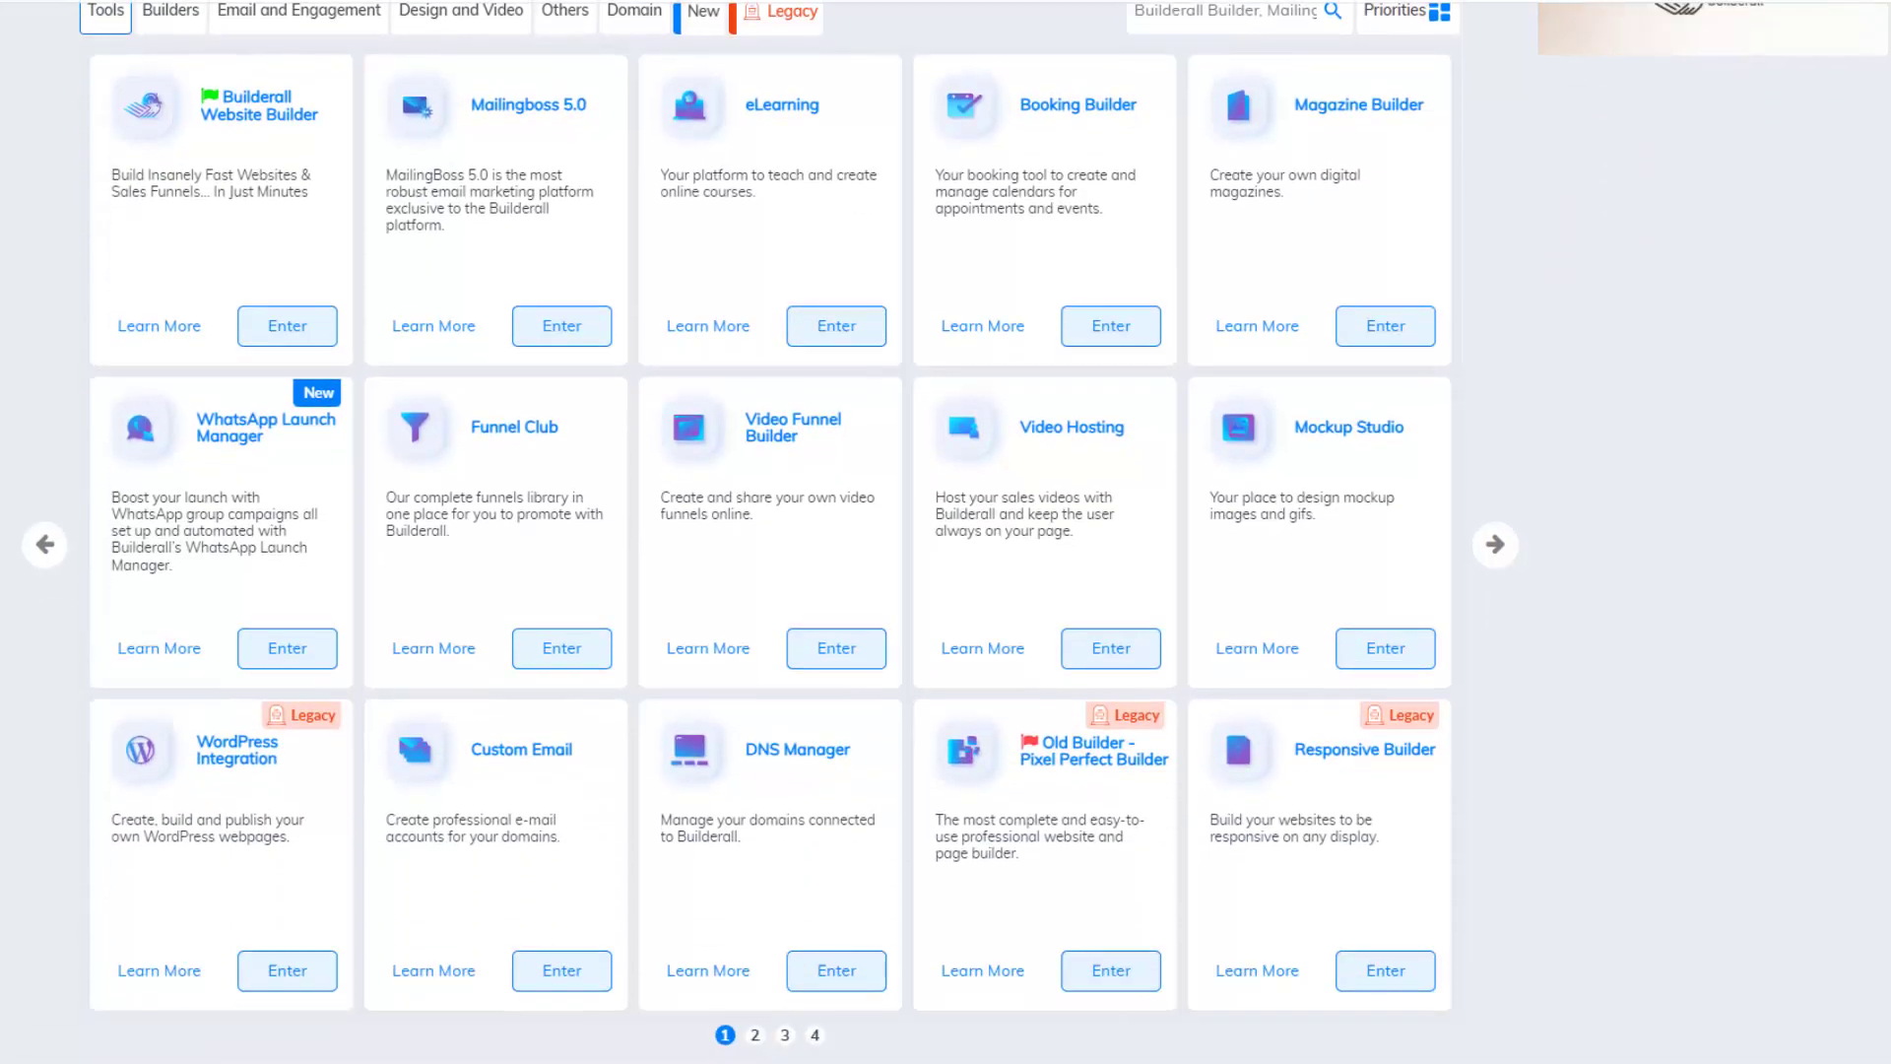
click(756, 920)
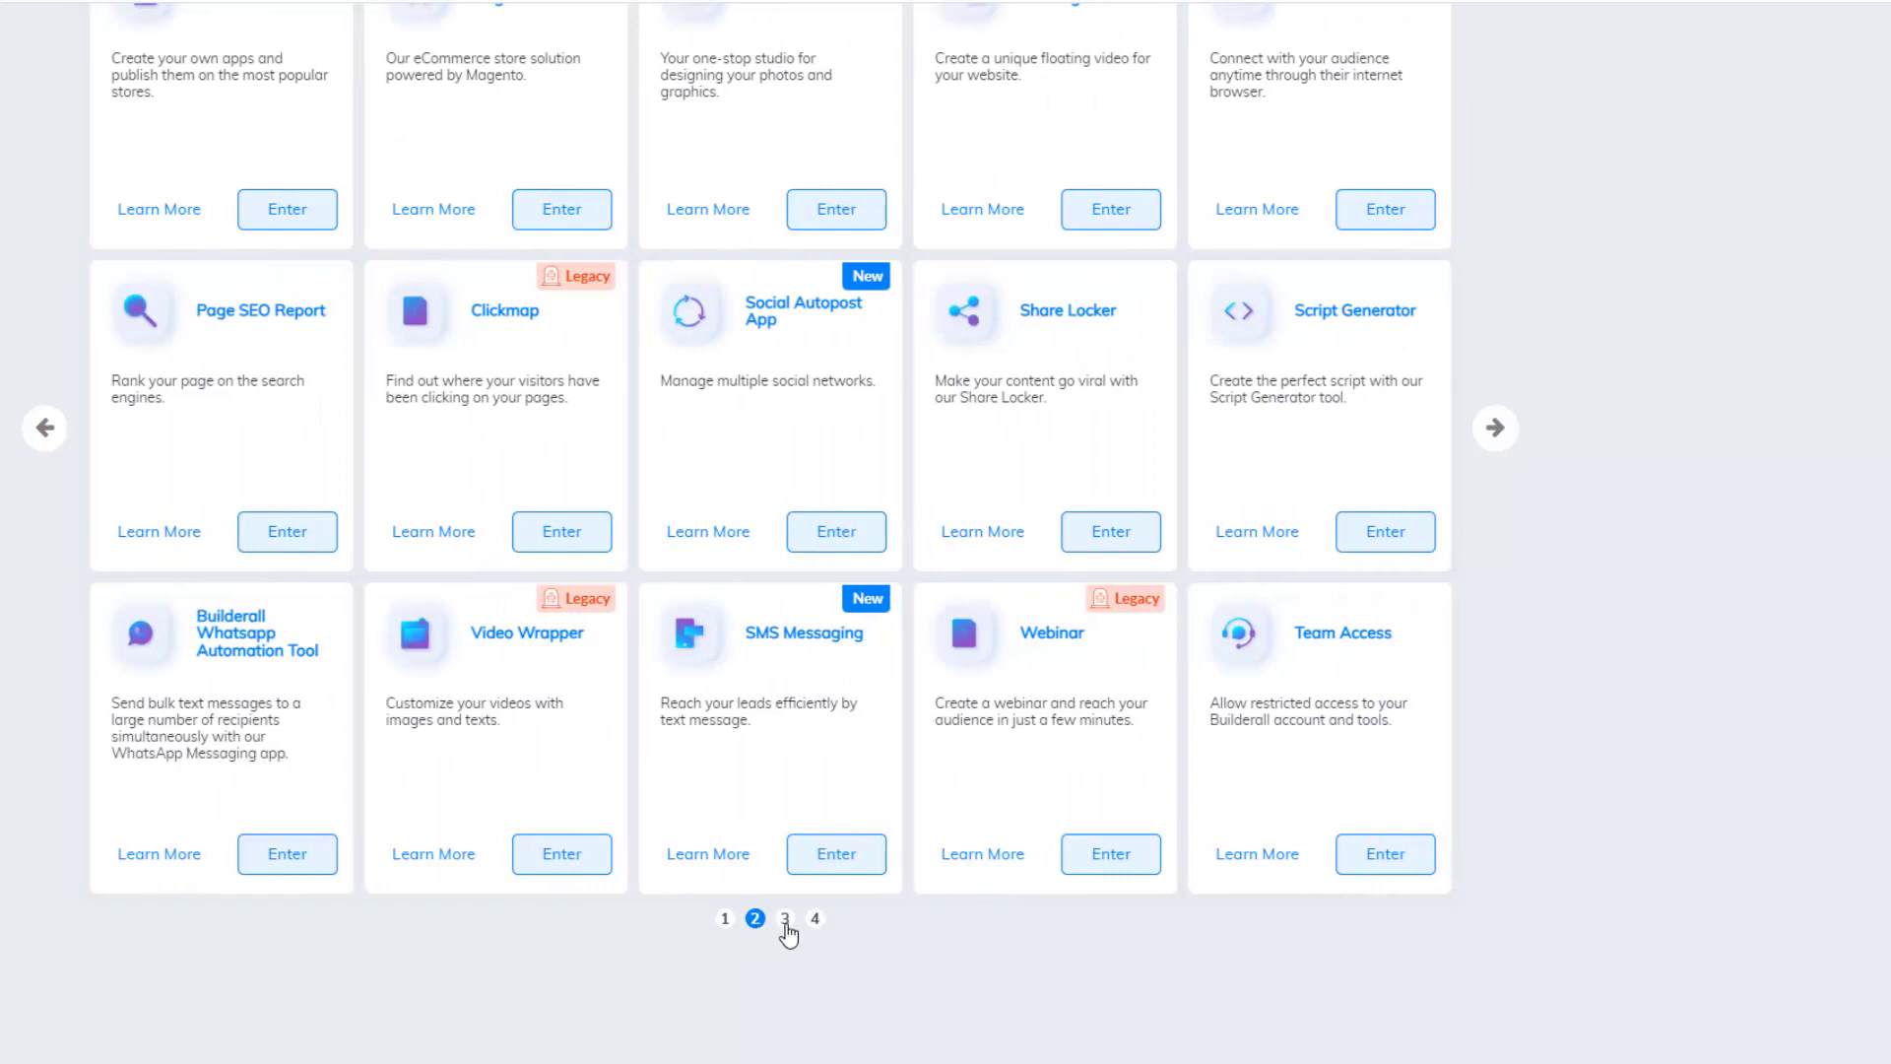
click(785, 920)
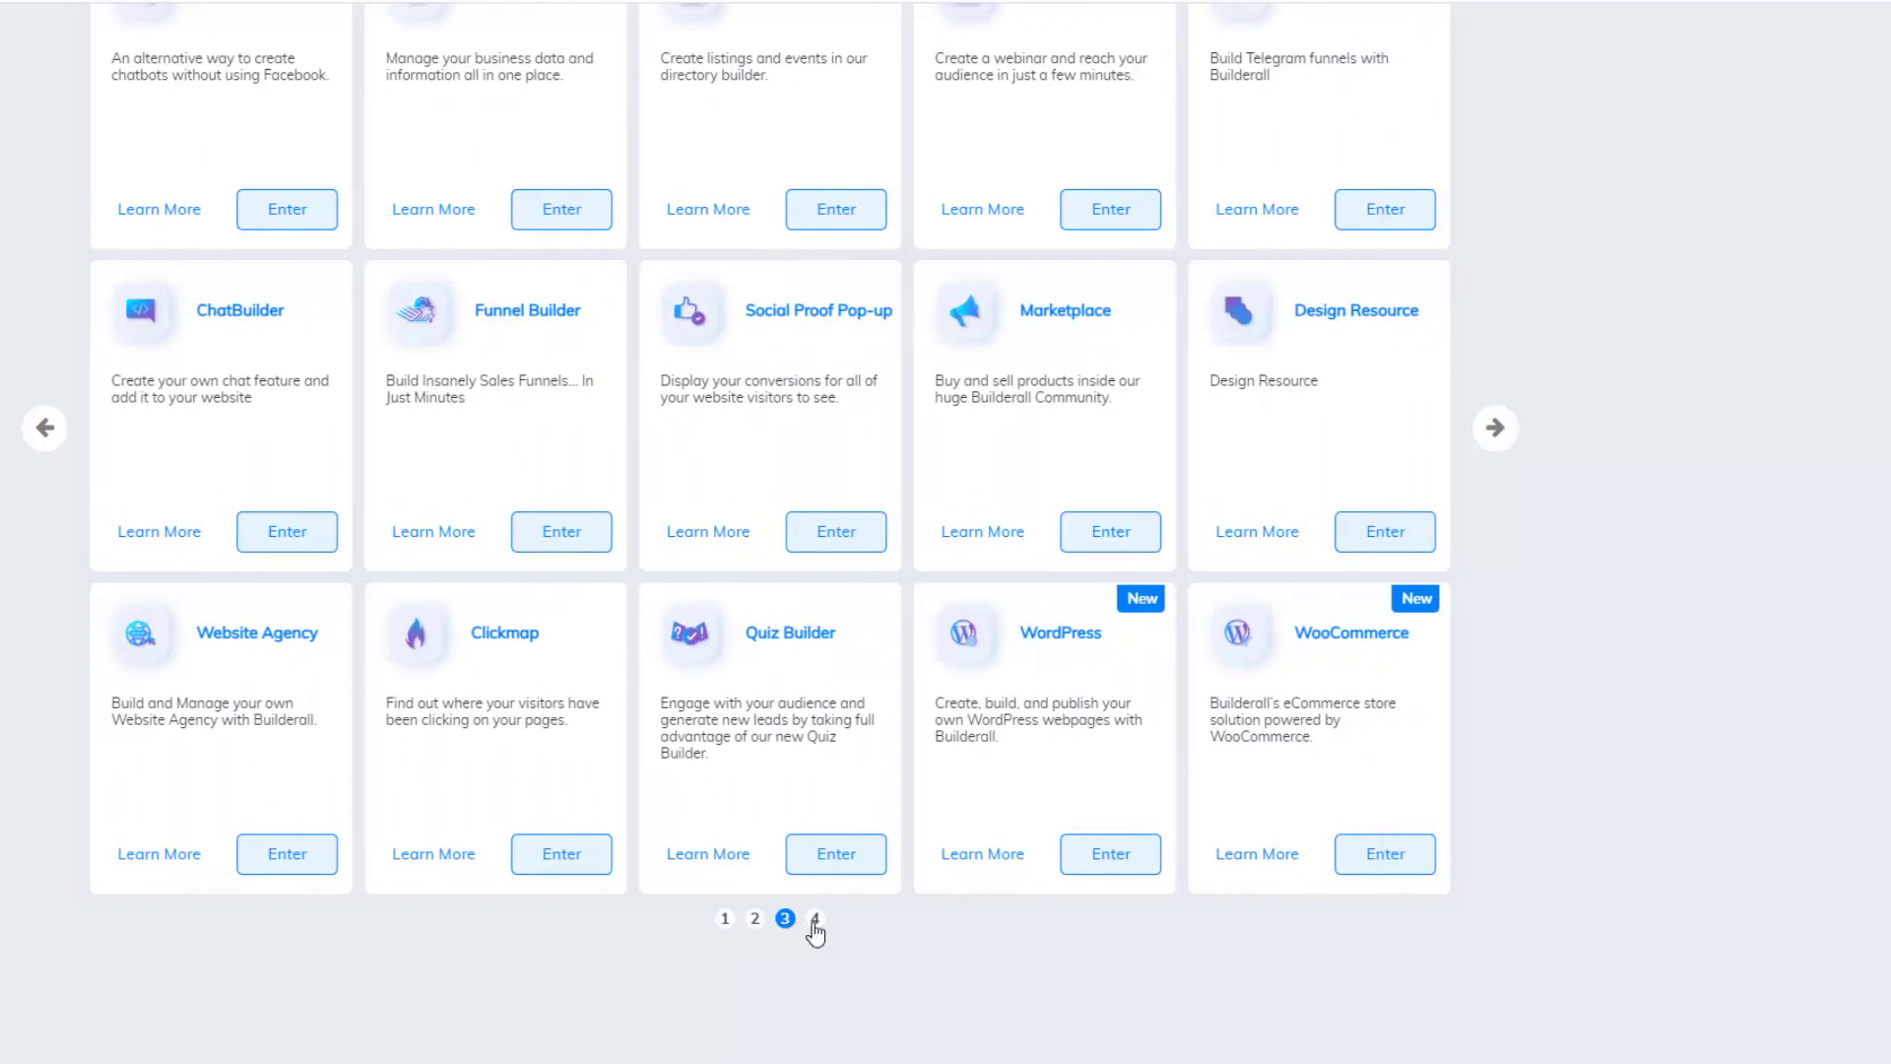
click(815, 920)
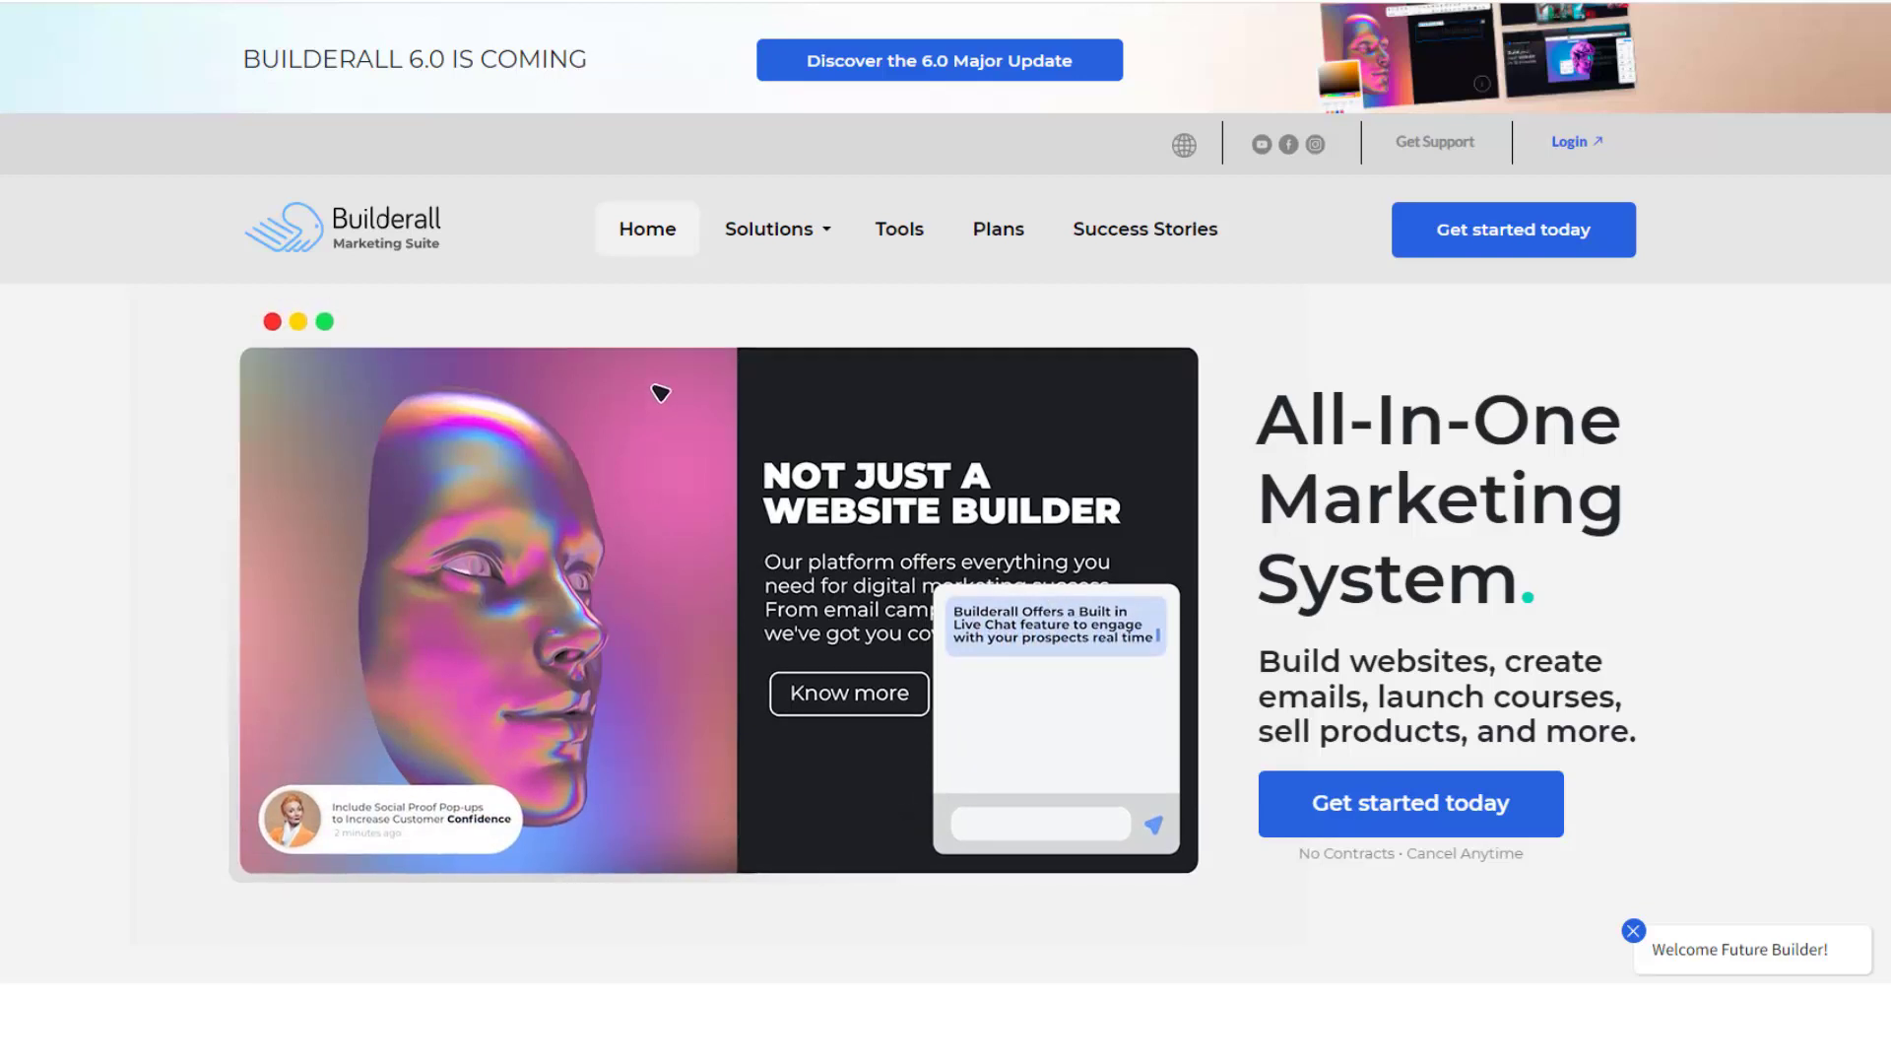
- Scroll the homepage past sections 01 website building and 02 email platform to 03 Booking
scroll(946, 531, down, 3)
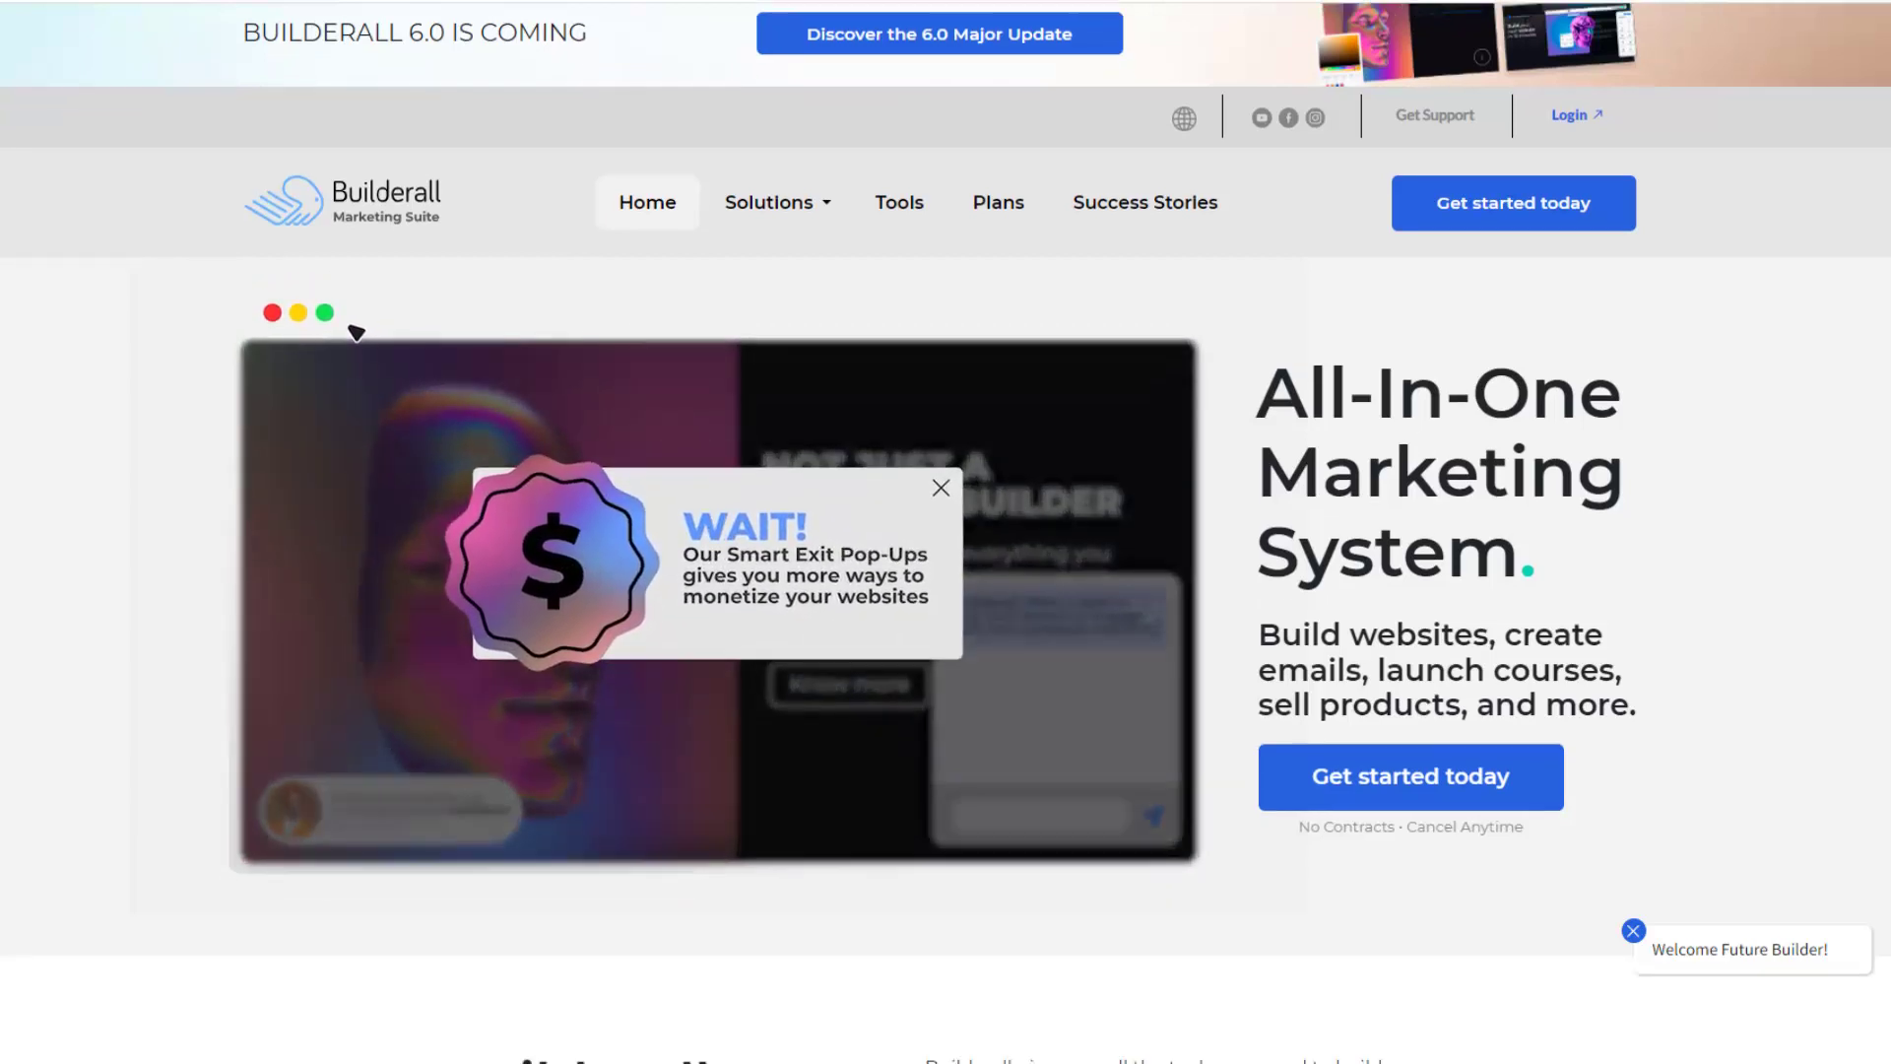
scroll(946, 532, down, 5)
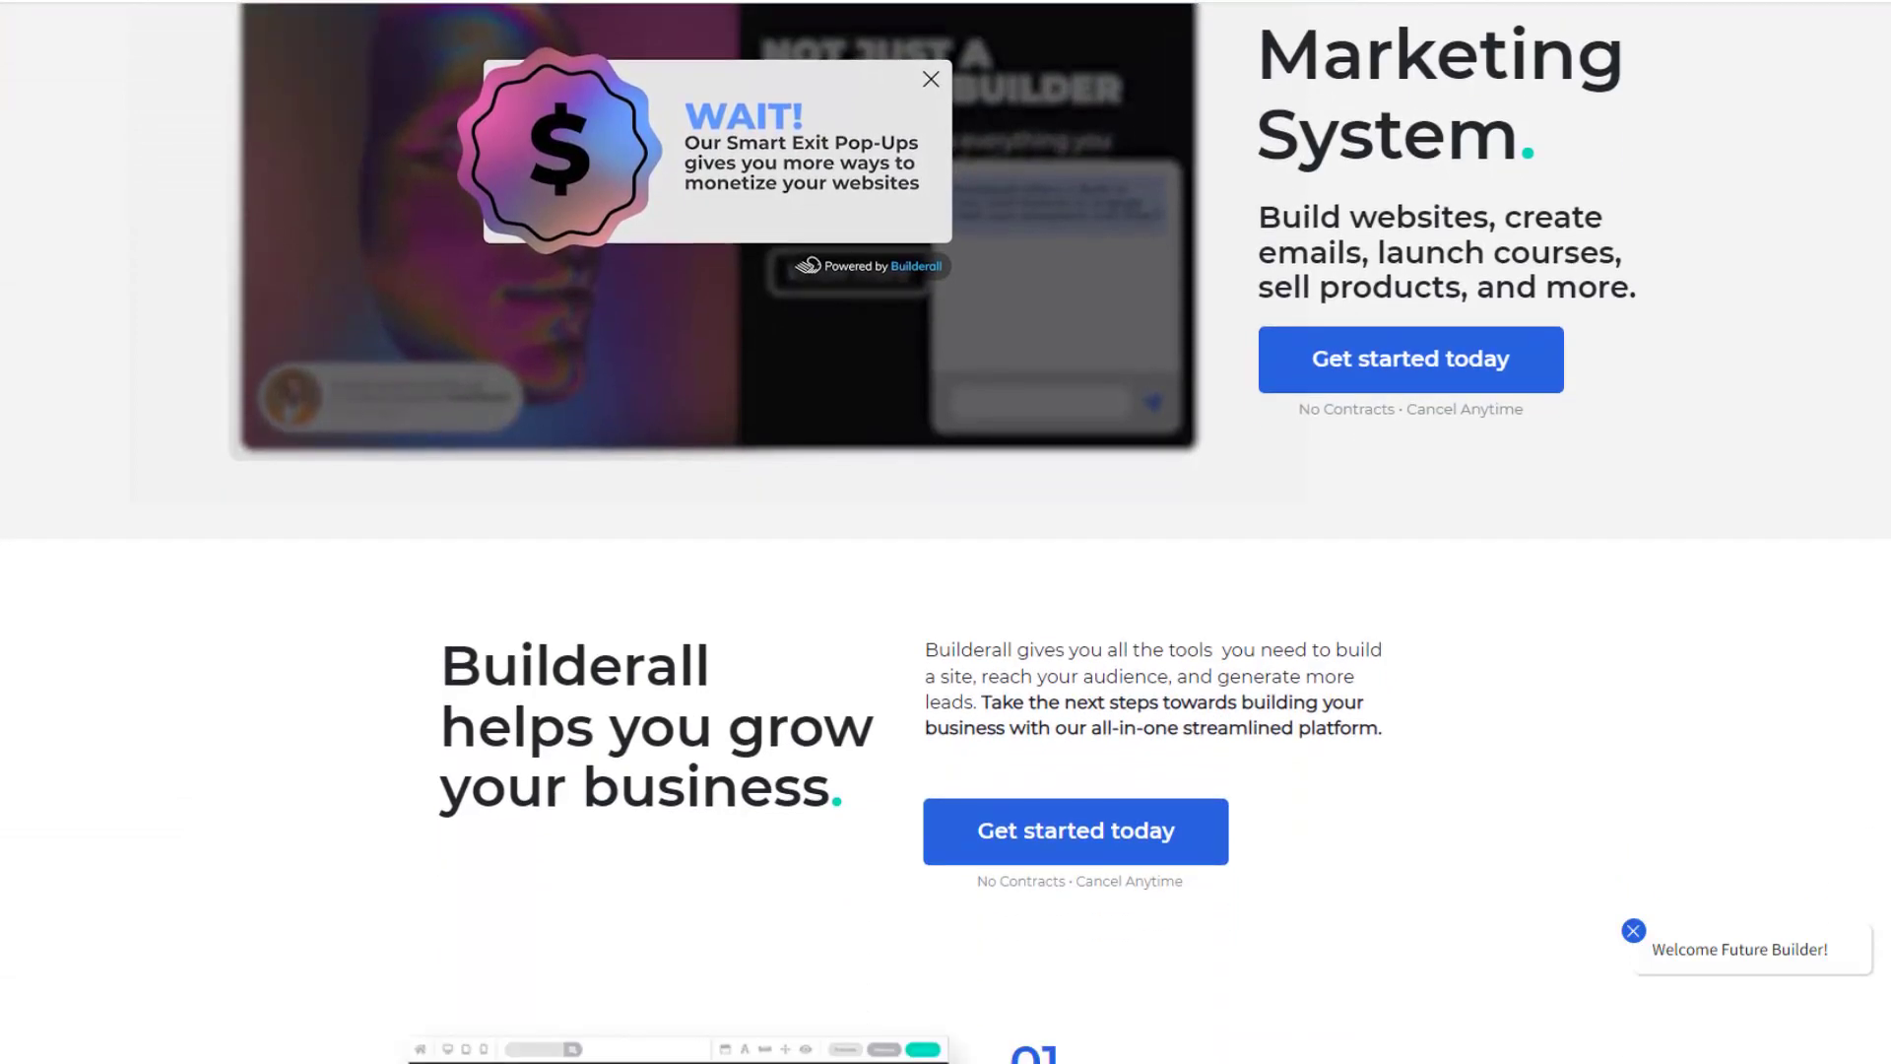
scroll(945, 532, down, 3)
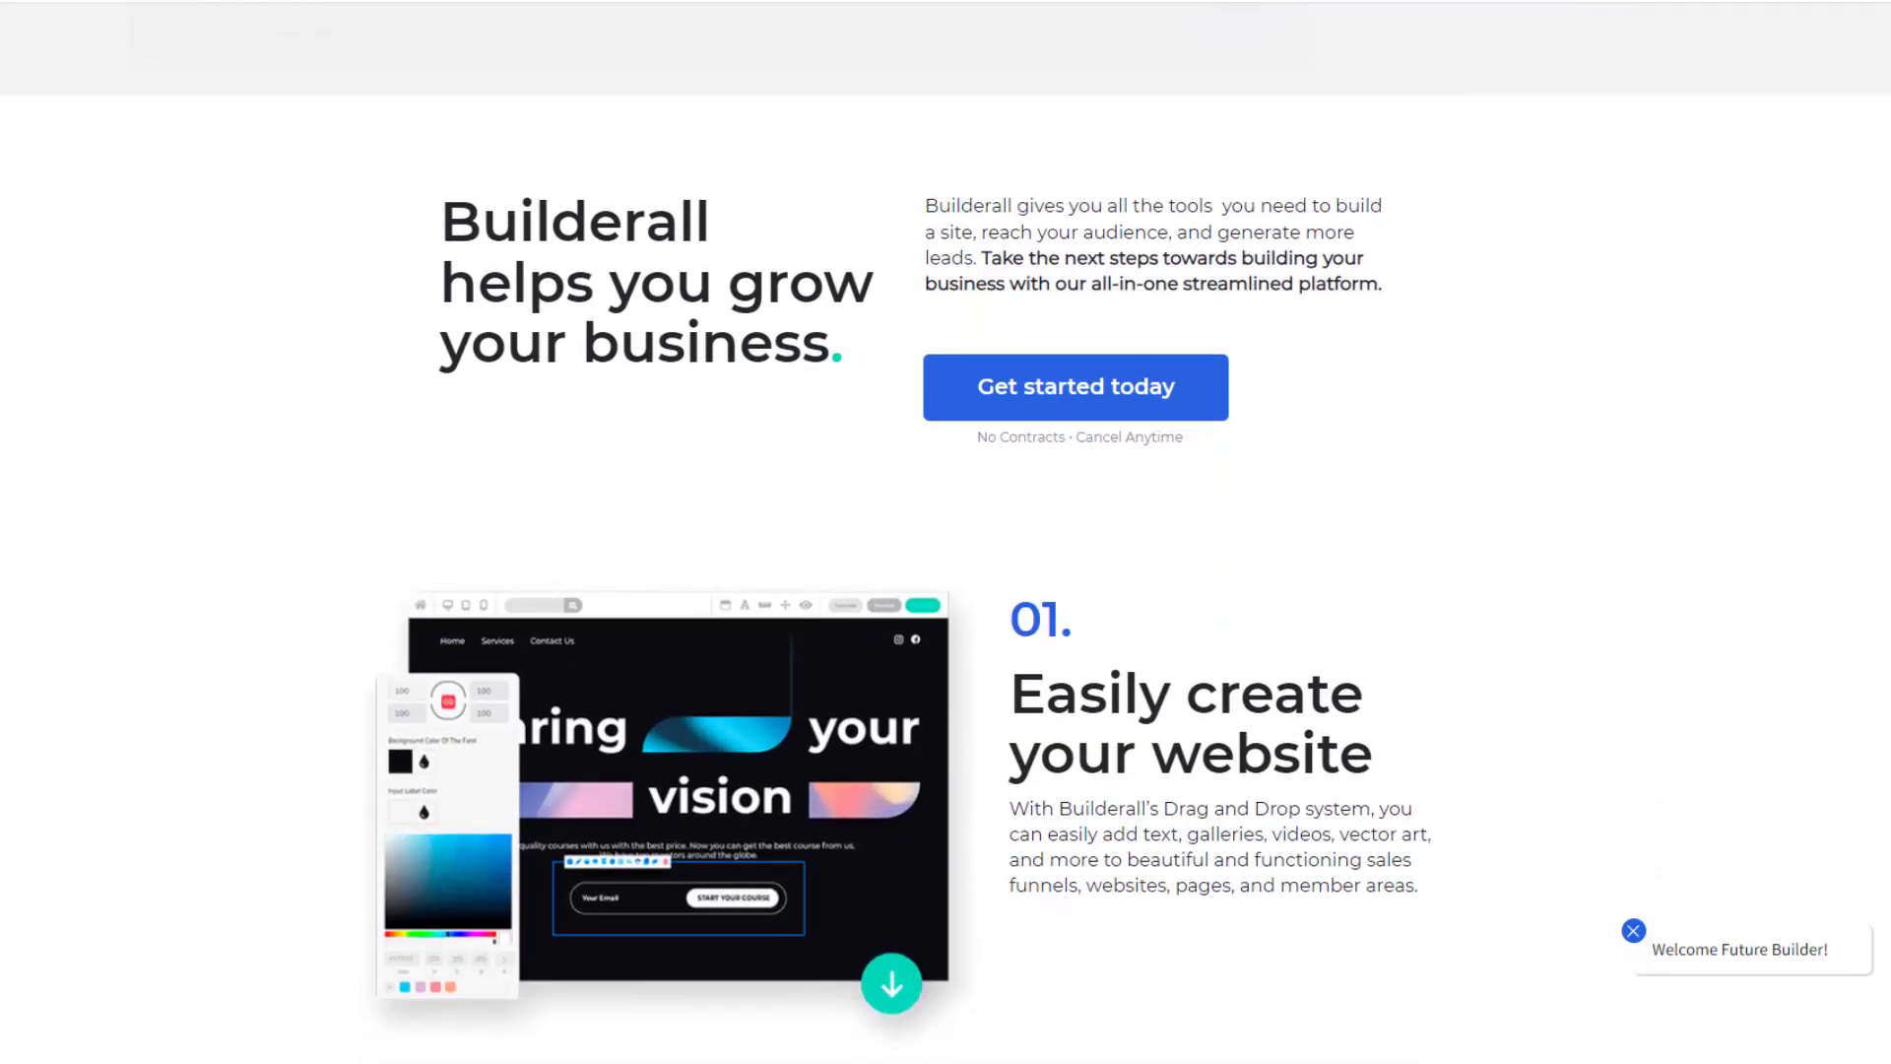
scroll(945, 532, down, 2)
scroll(945, 532, down, 4)
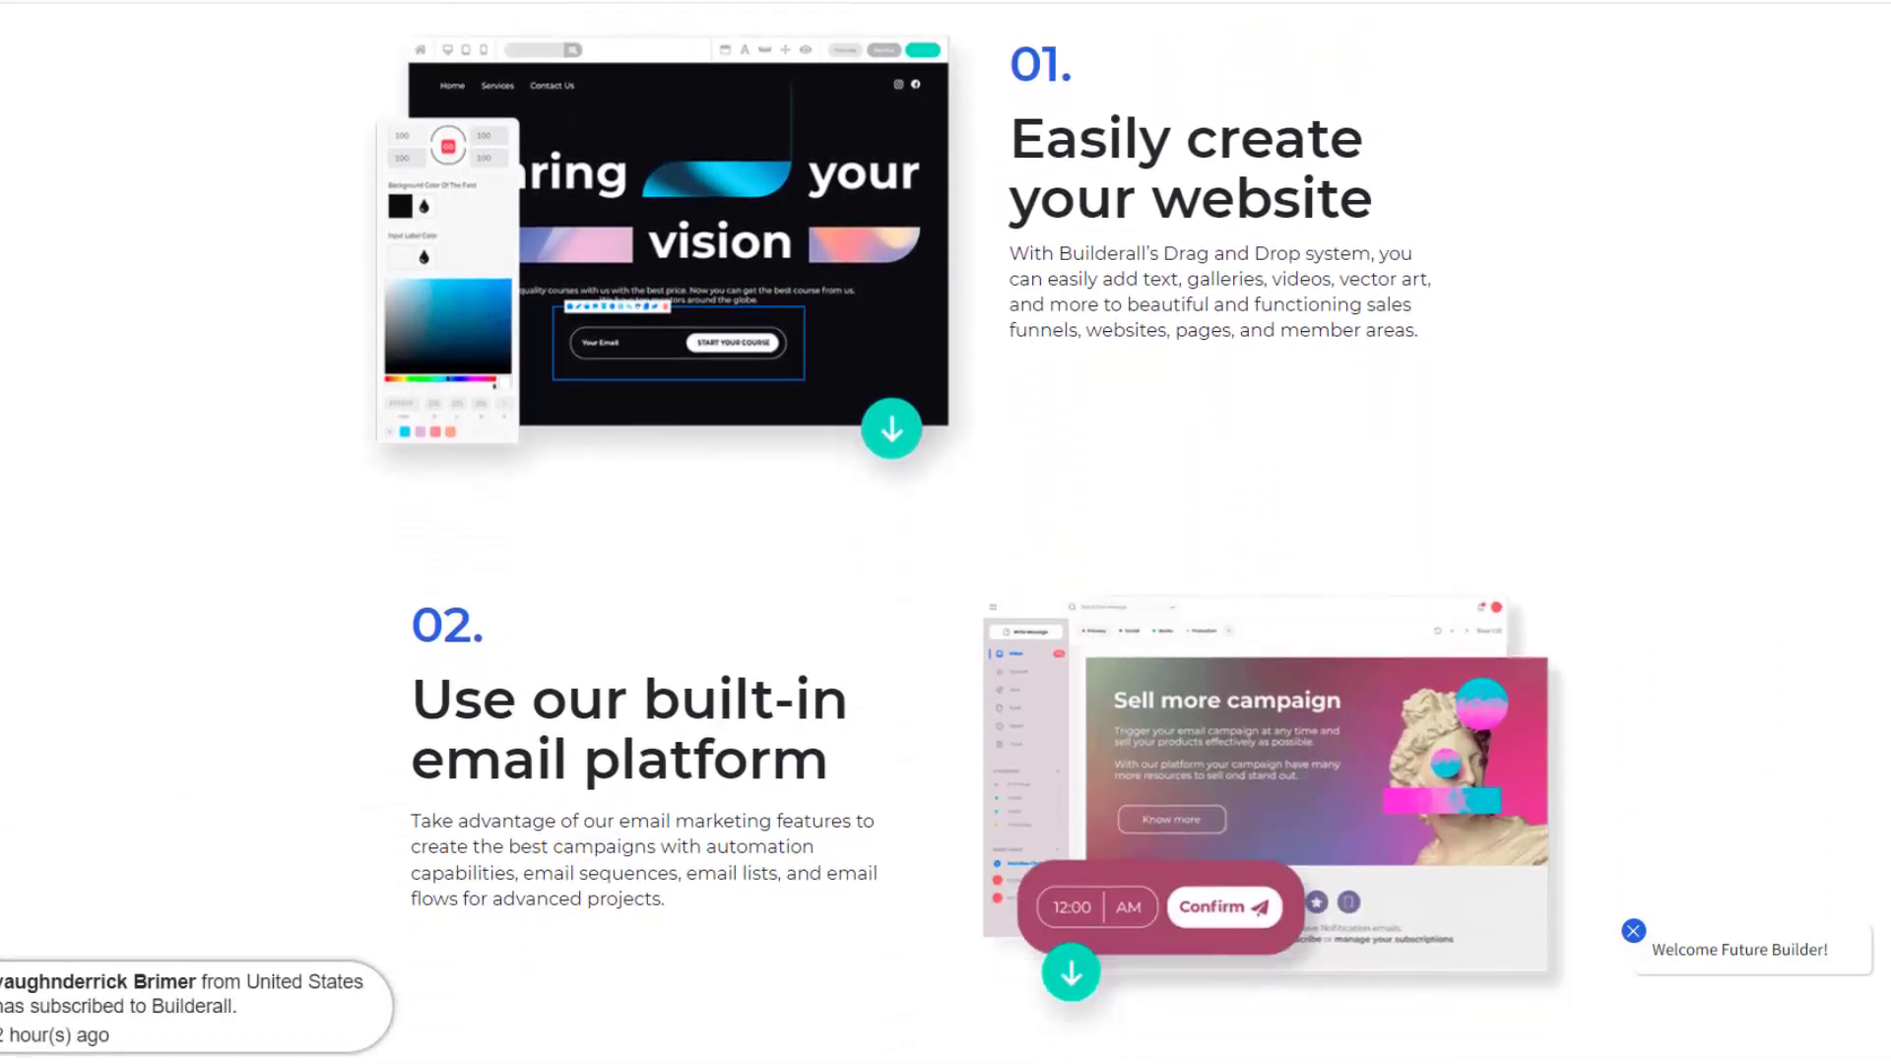
scroll(945, 531, down, 4)
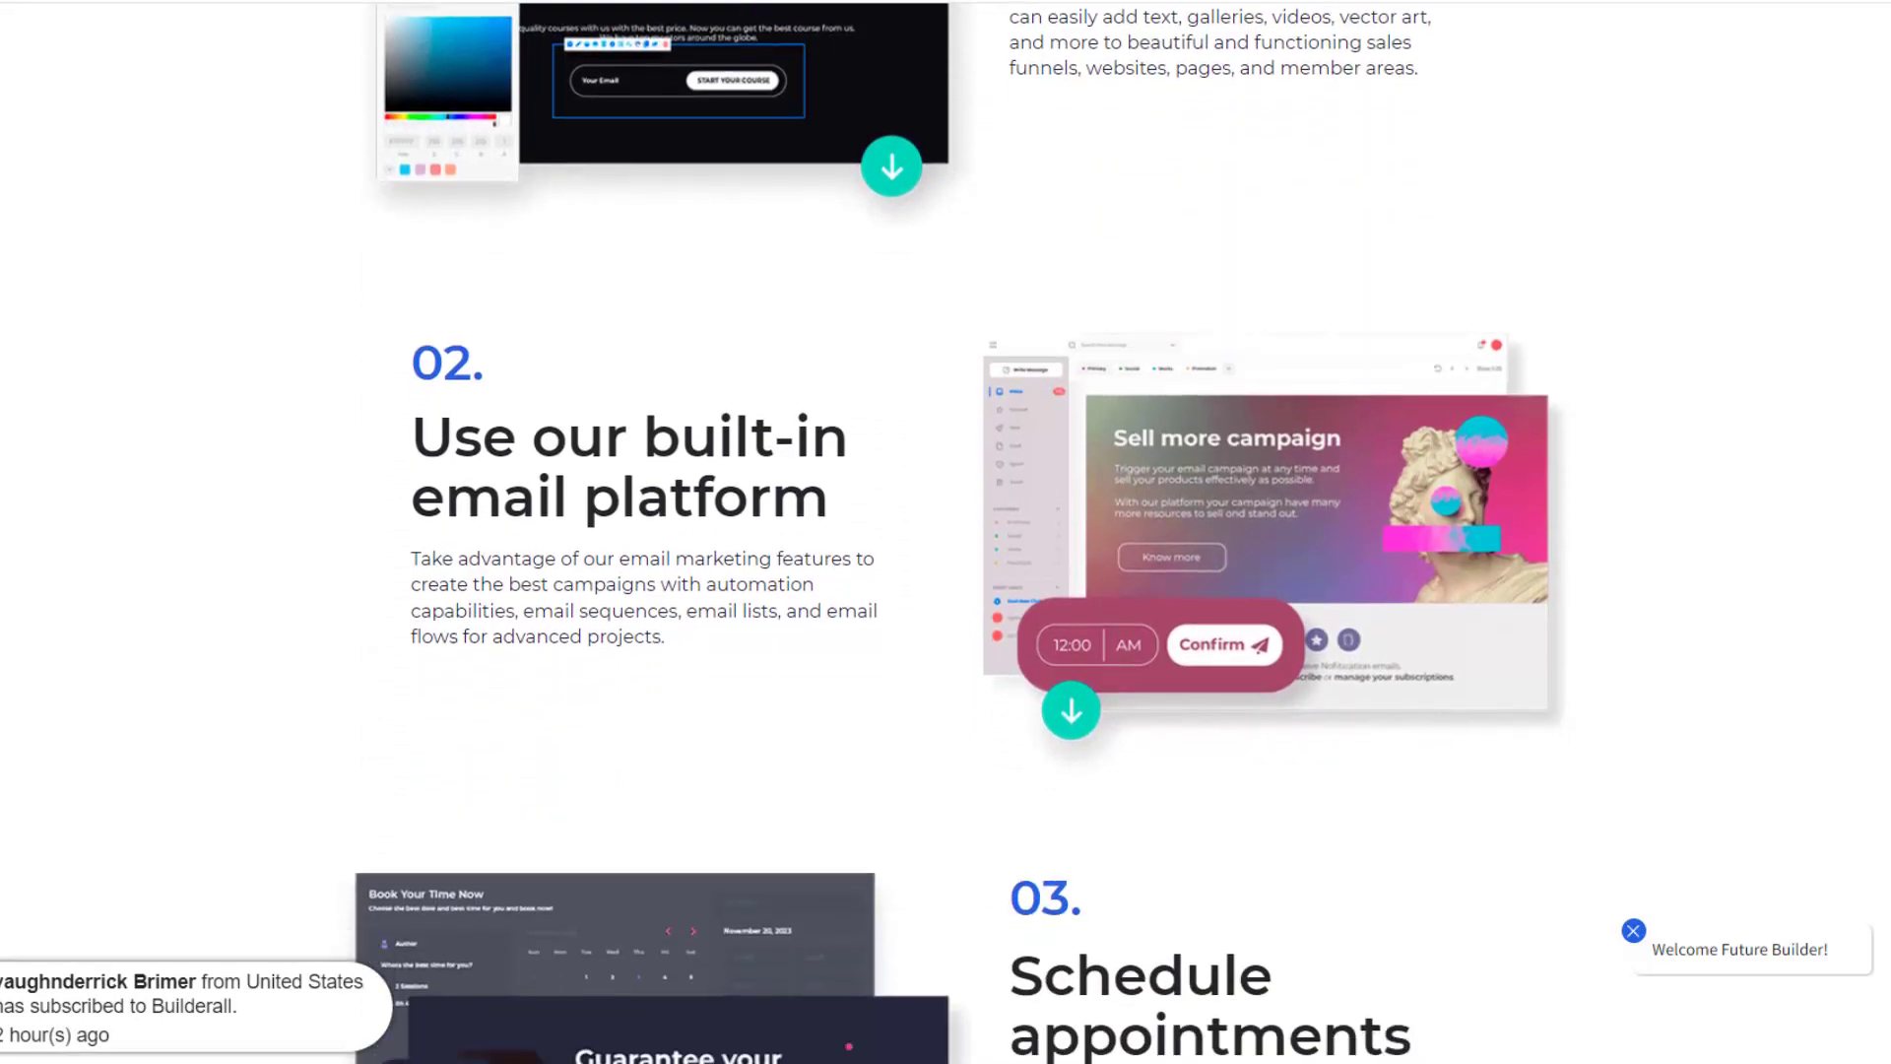
scroll(945, 532, down, 1)
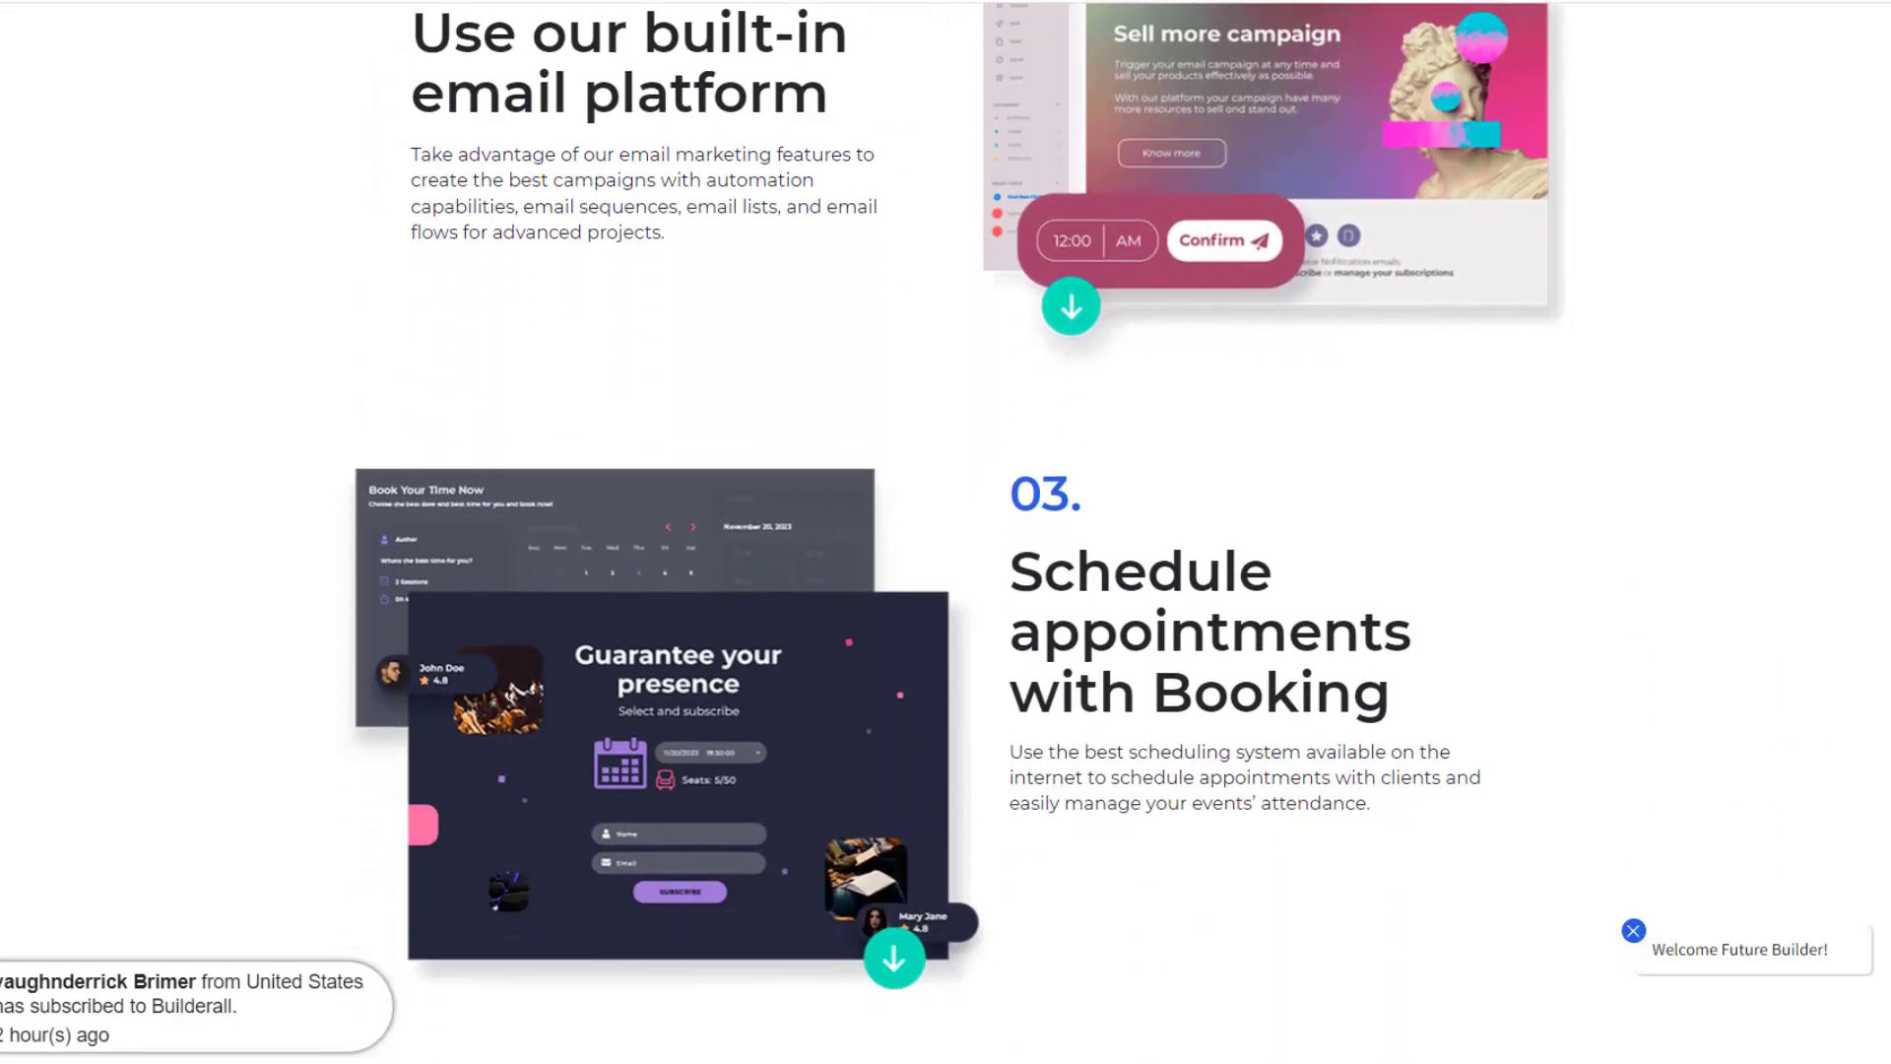